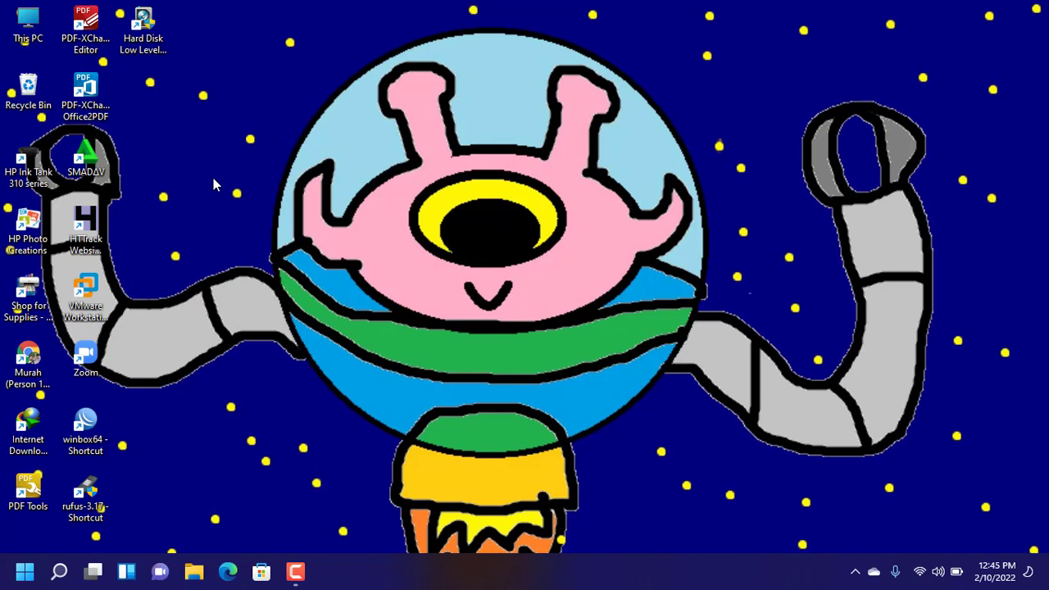
Open VMware Workstation and power on the Windows Server 2016 virtual machine, agreeing to connect the missing virtual device at every power-on
{"action": "left_click", "coordinate": [97, 315]}
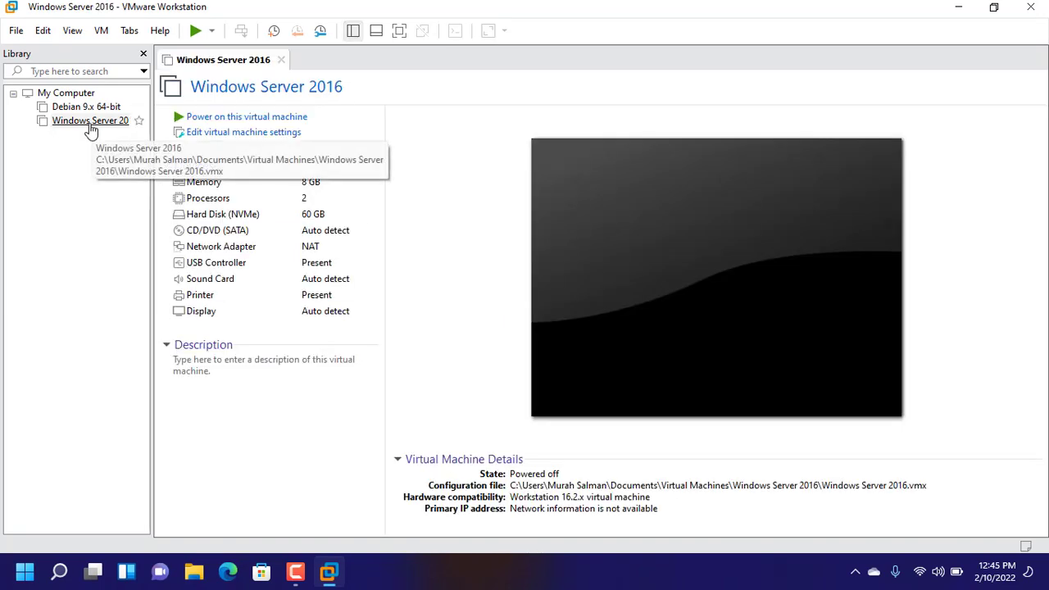
{"action": "left_click", "coordinate": [220, 121]}
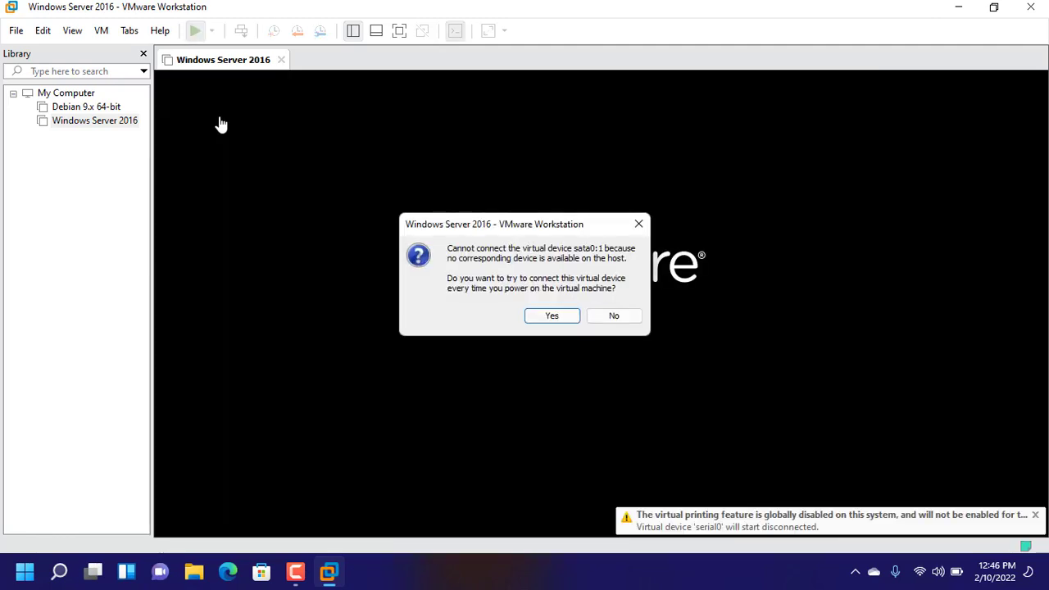
{"action": "left_click", "coordinate": [551, 318]}
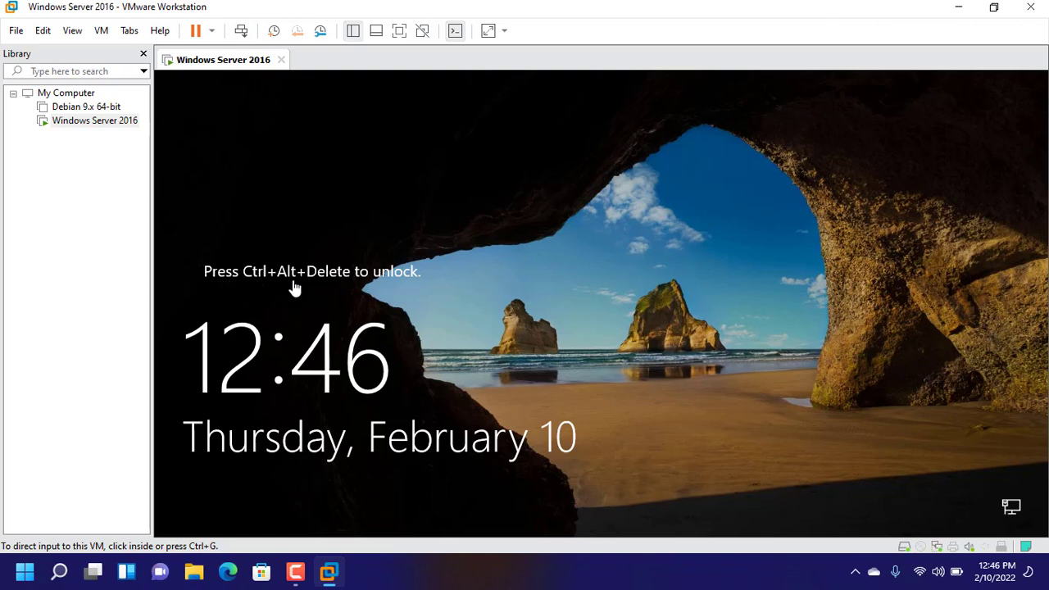
Unlock the Windows Server 2016 virtual machine and sign in to the preselected user account with its password
{"action": "left_click", "coordinate": [243, 32]}
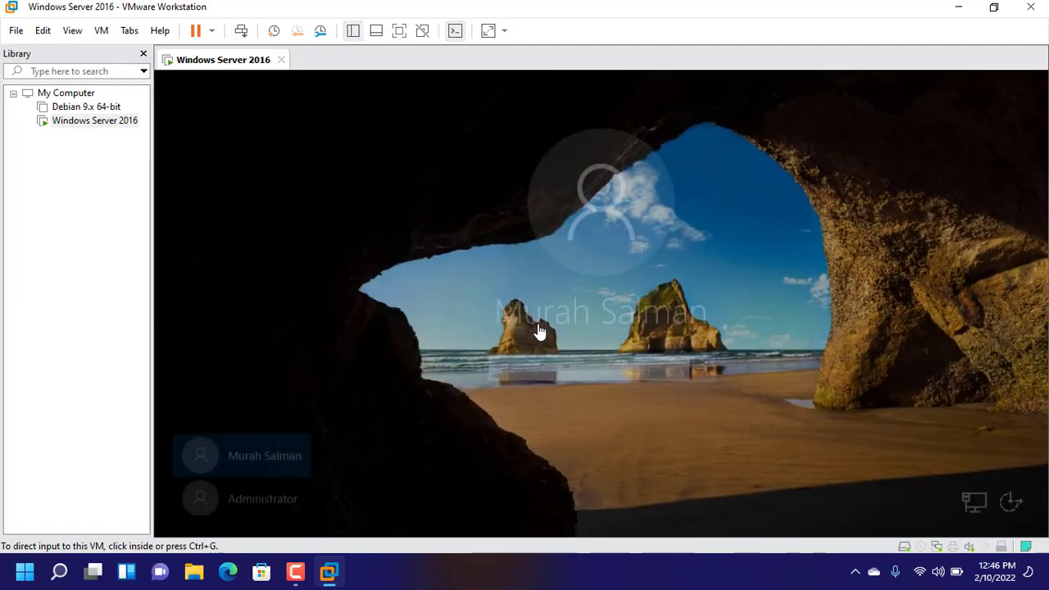
{"action": "left_click", "coordinate": [586, 369]}
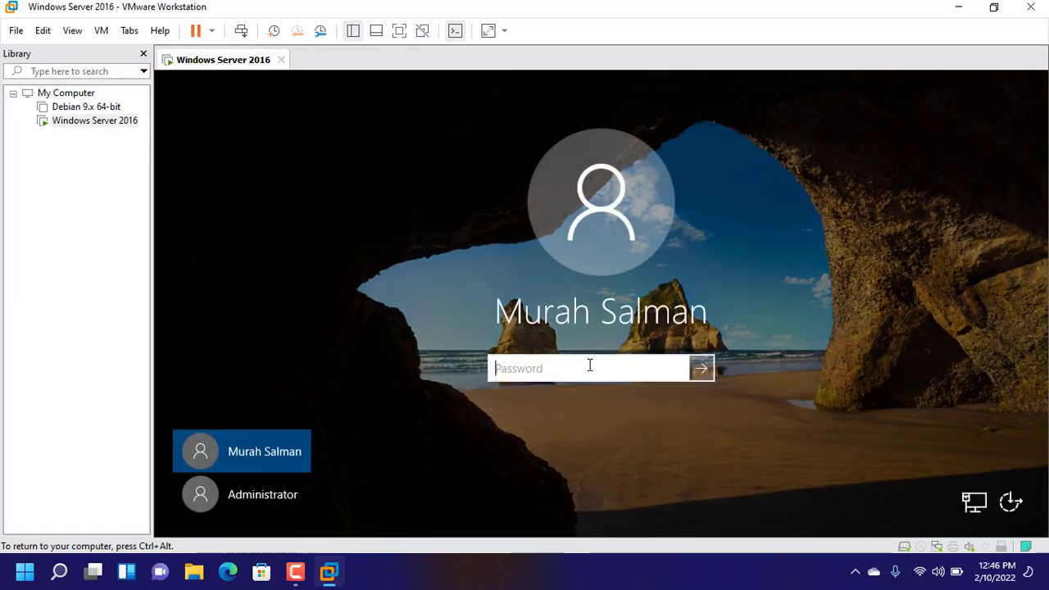
{"action": "type", "text": "•••••••••"}
{"action": "key", "text": "Return"}
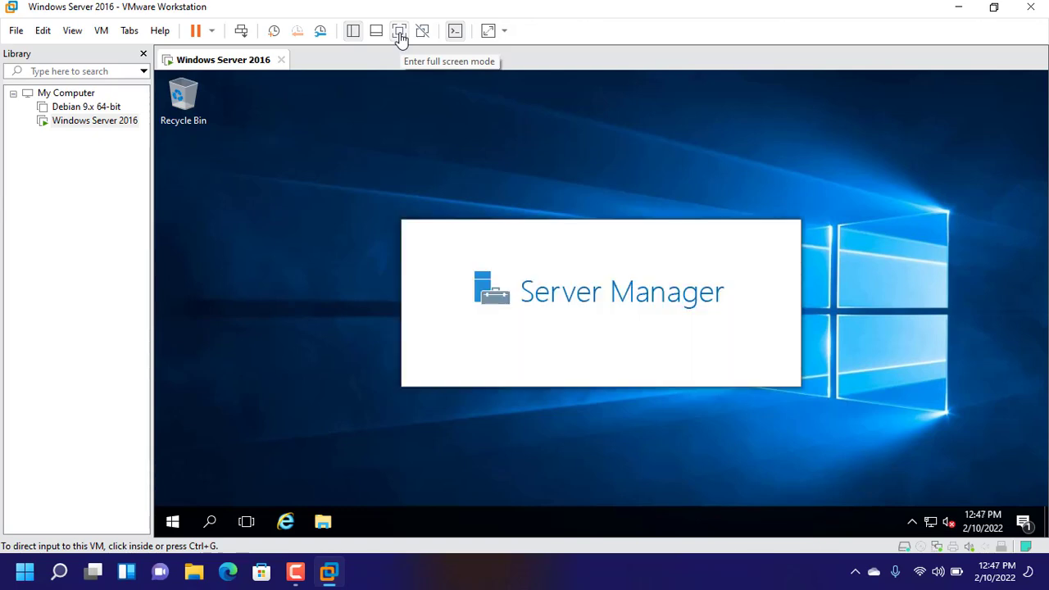
Show the Windows Server 2016 virtual machine in full screen mode
{"action": "left_click", "coordinate": [399, 33]}
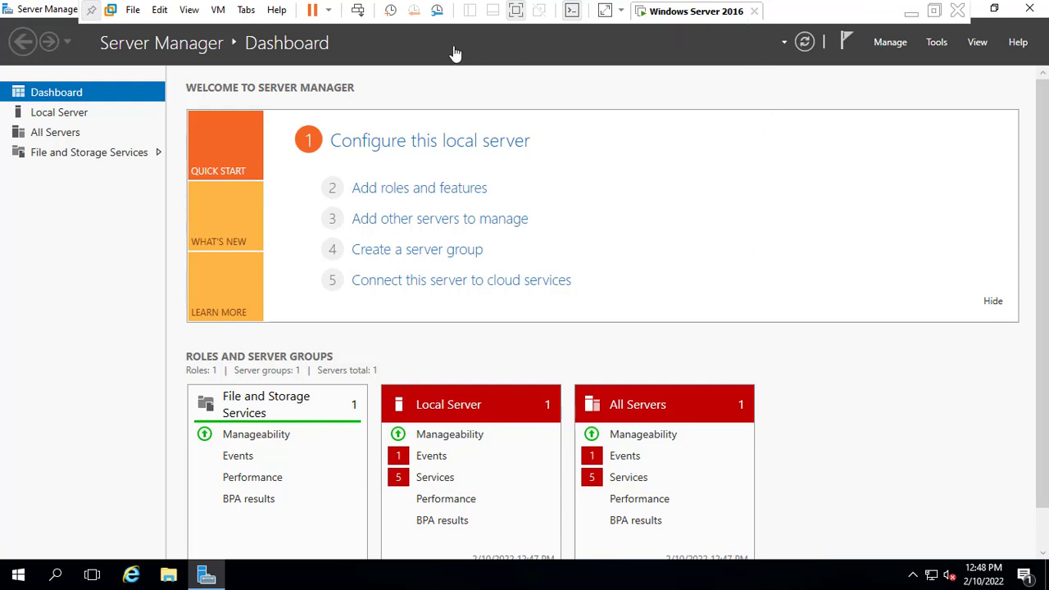
{"action": "left_click", "coordinate": [934, 10]}
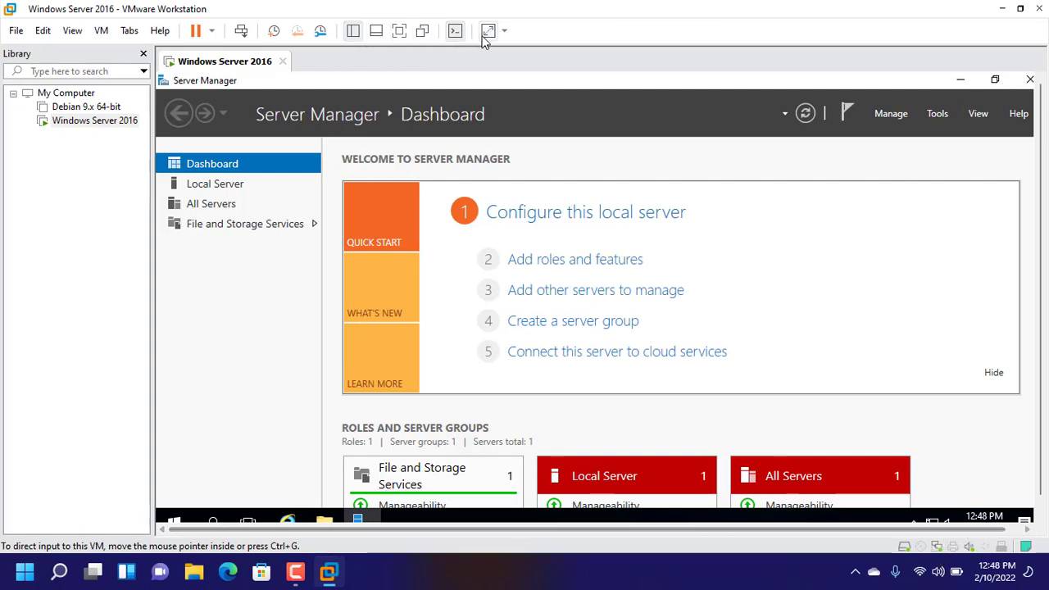
{"action": "left_click", "coordinate": [406, 36]}
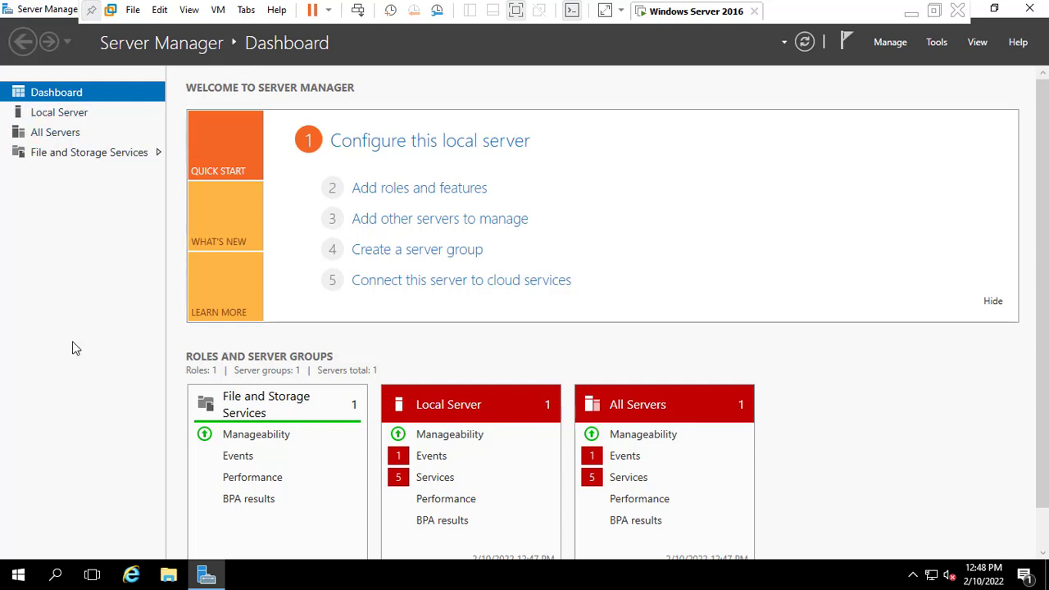
Turn off IE Enhanced Security Configuration for both Administrators and Users in the local server's properties
{"action": "left_click", "coordinate": [71, 120]}
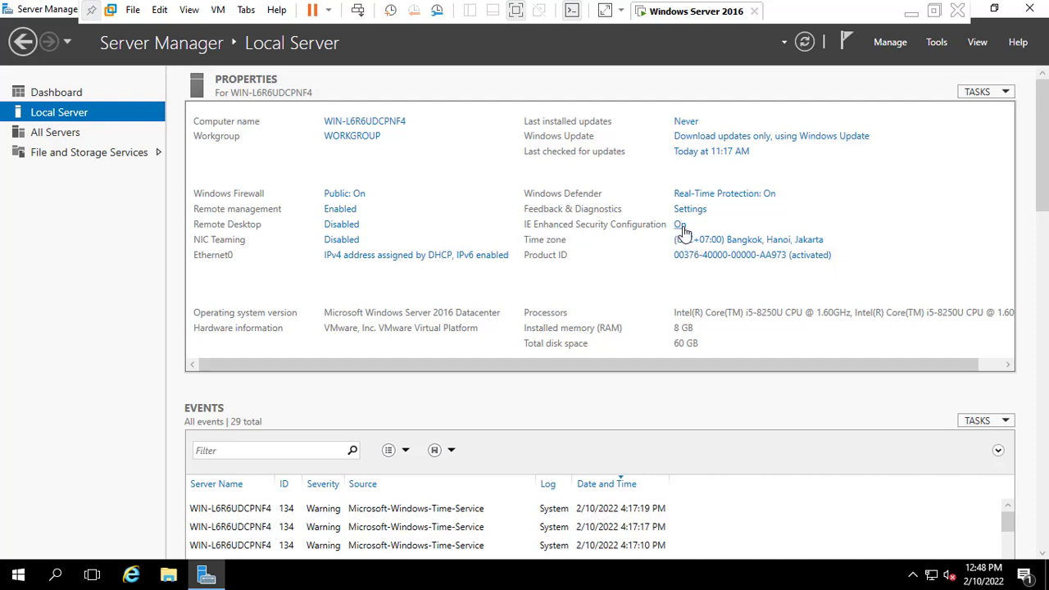
{"action": "left_click", "coordinate": [680, 226]}
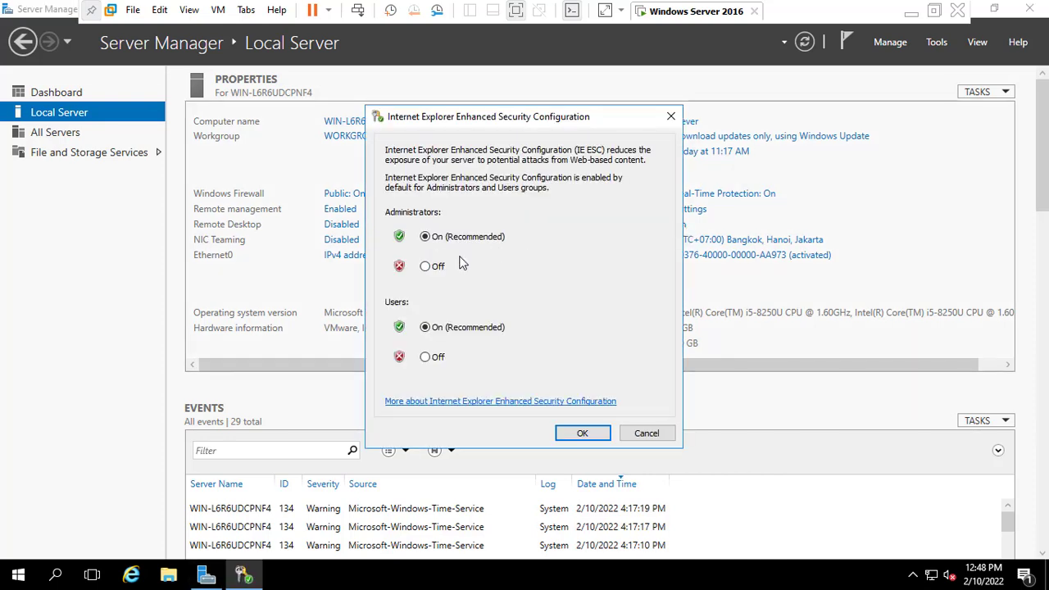
{"action": "left_click", "coordinate": [432, 265]}
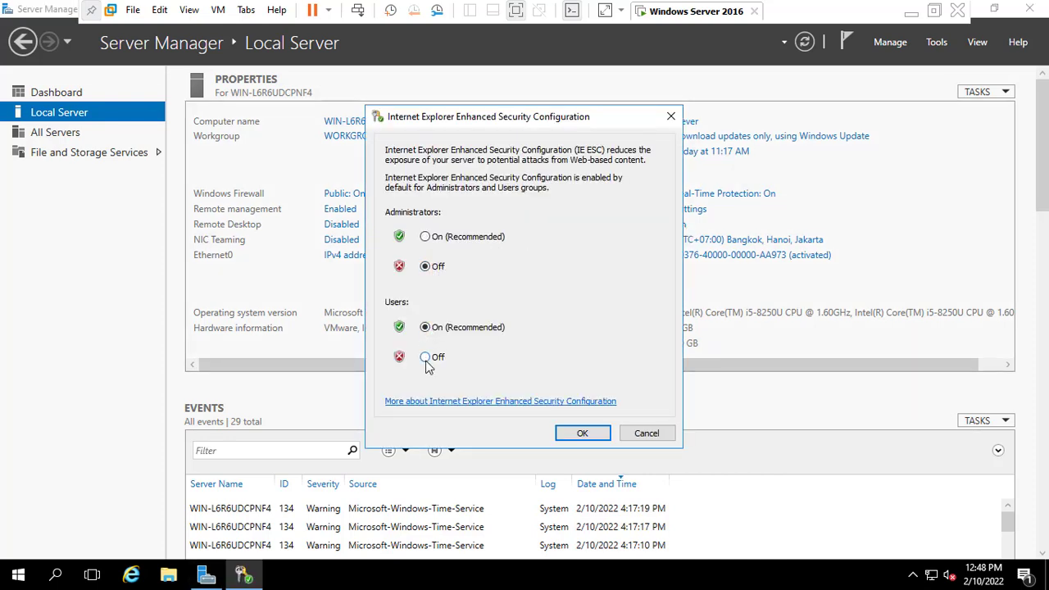
{"action": "left_click", "coordinate": [427, 359]}
{"action": "left_click", "coordinate": [576, 434]}
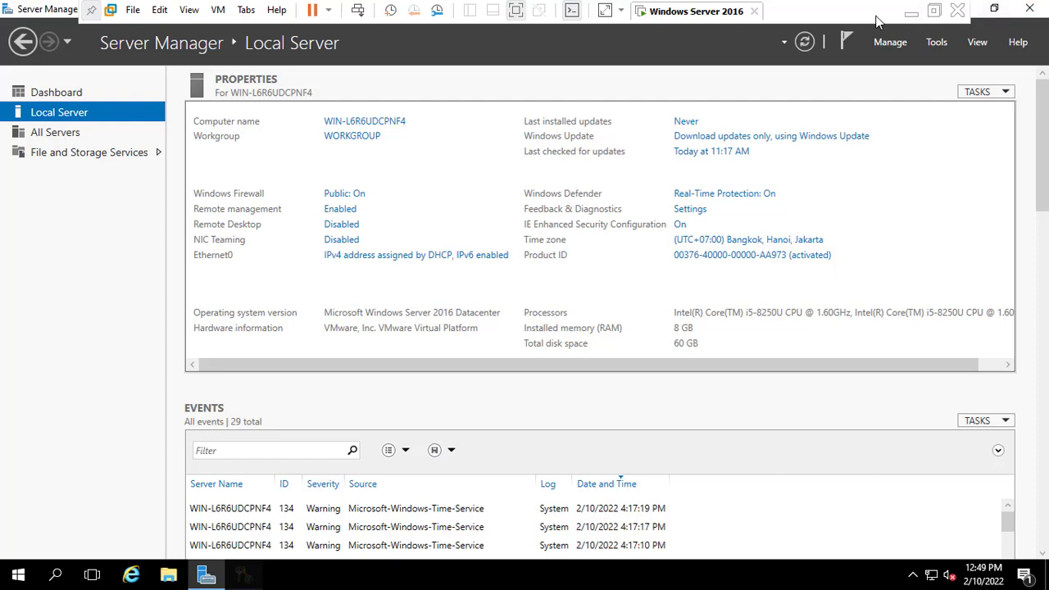
Move Server Manager out of the way and open Internet Explorer in a maximized window, accepting its initial setup
{"action": "left_click", "coordinate": [996, 10]}
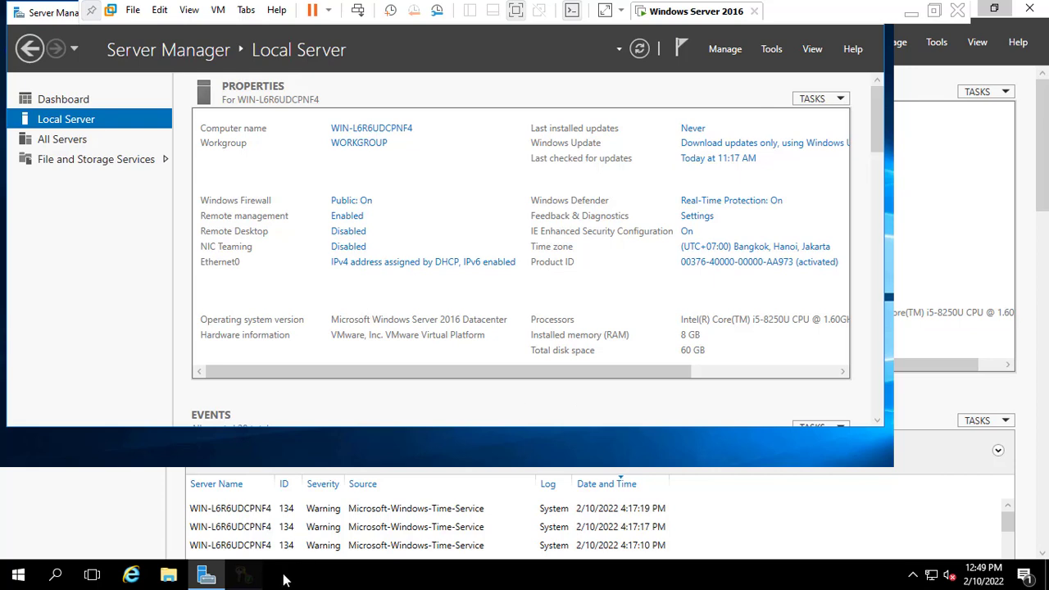
{"action": "left_click", "coordinate": [209, 577]}
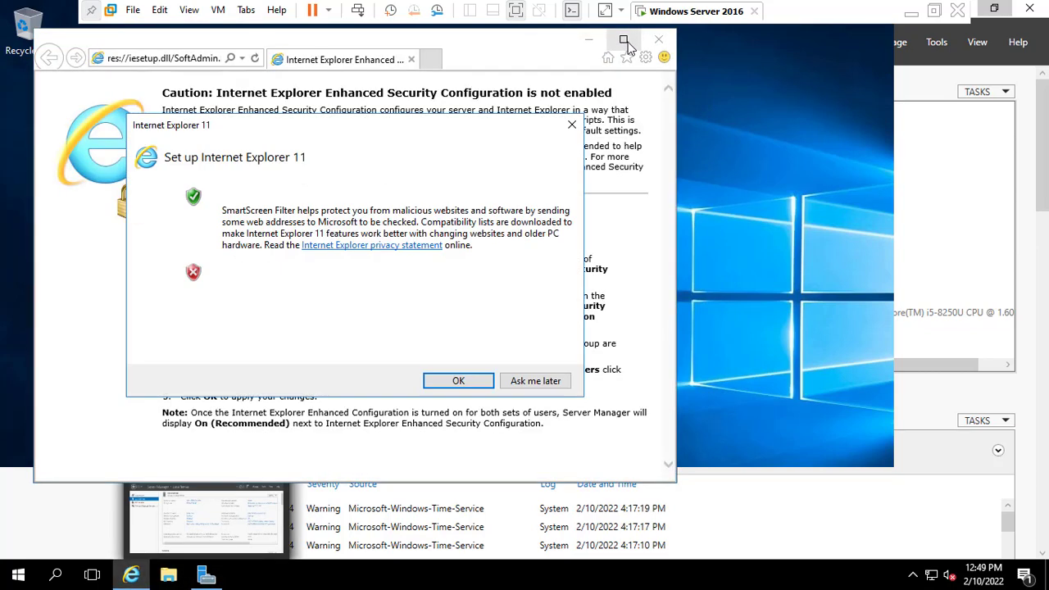
{"action": "left_click", "coordinate": [461, 382]}
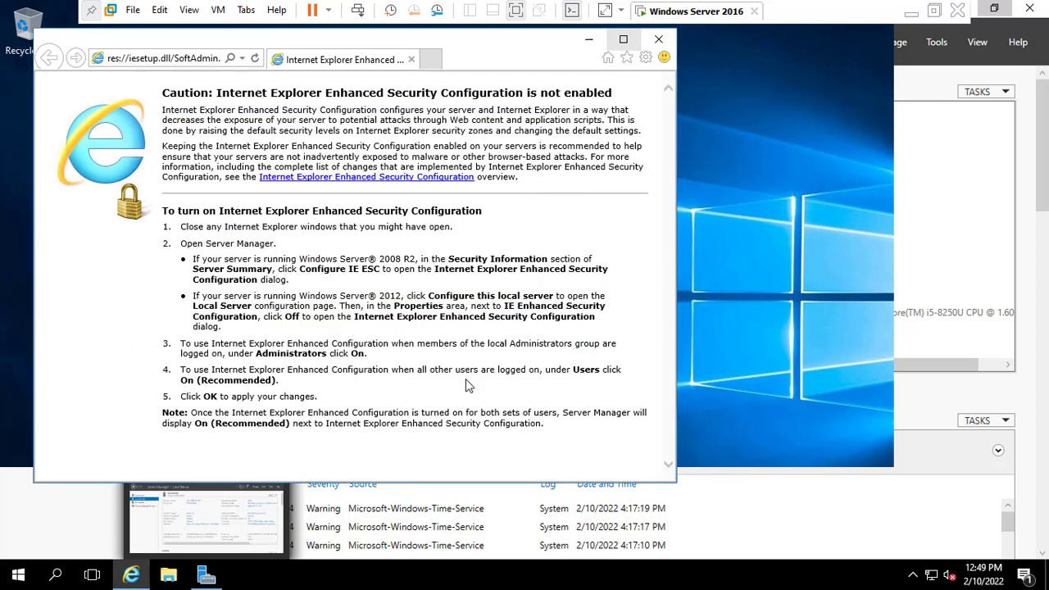
{"action": "left_click", "coordinate": [624, 40]}
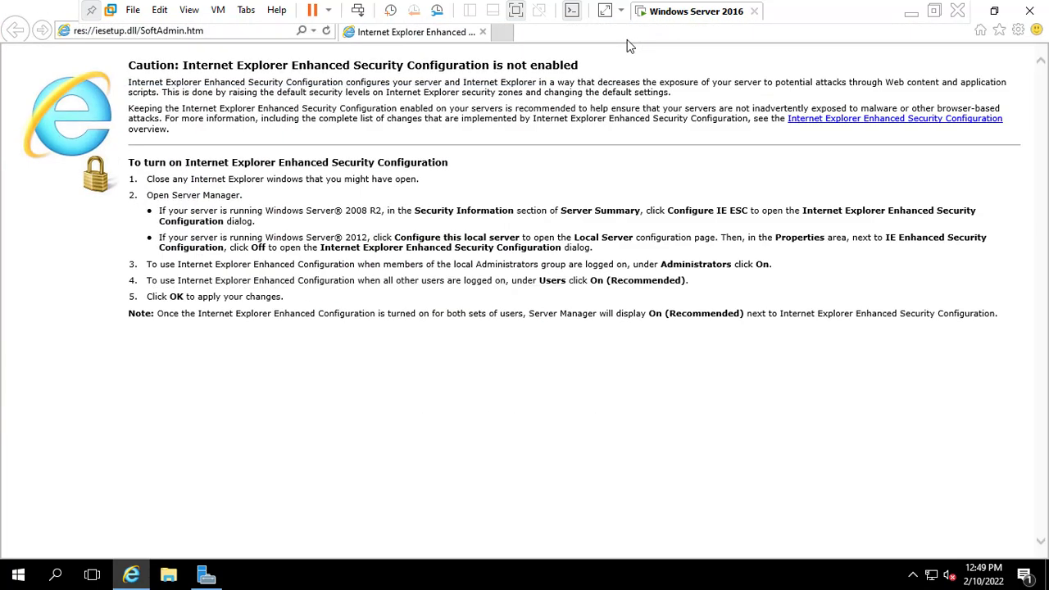
Search the web for "download chrome" in Internet Explorer
{"action": "left_click", "coordinate": [210, 37]}
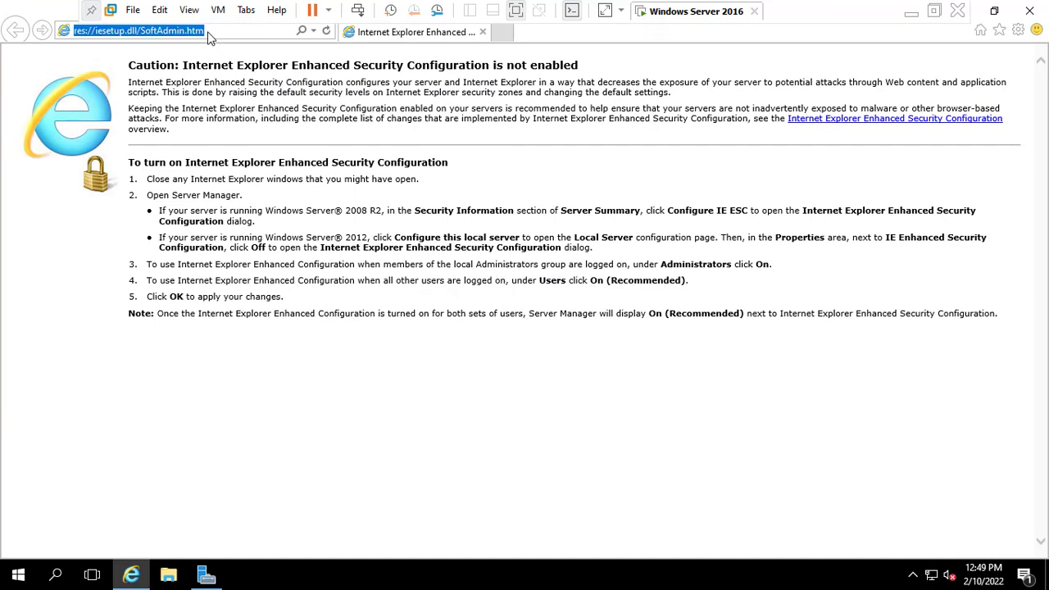
{"action": "left_click", "coordinate": [572, 11]}
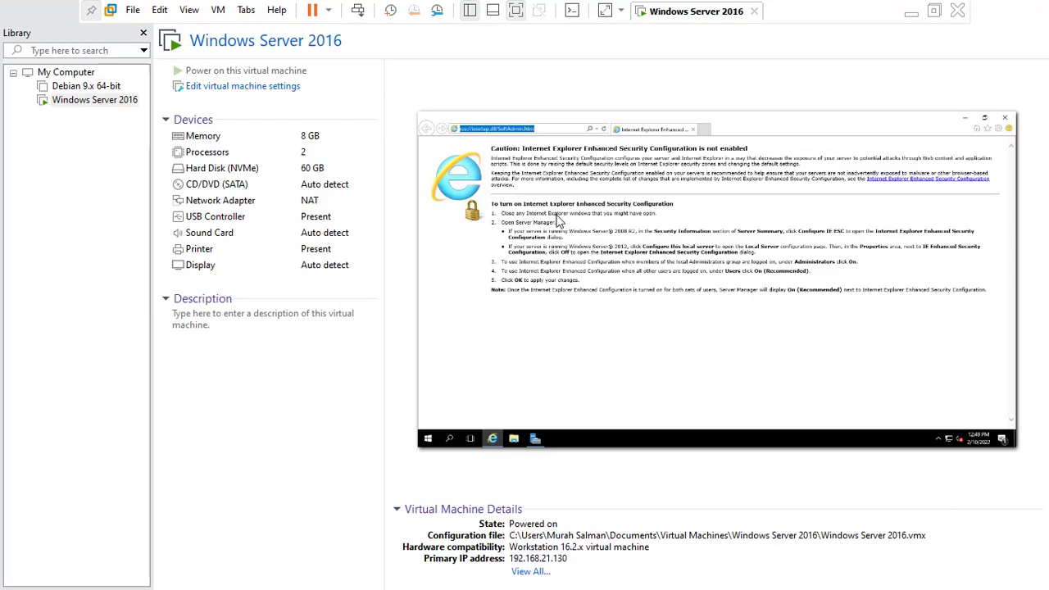
{"action": "left_click", "coordinate": [572, 11]}
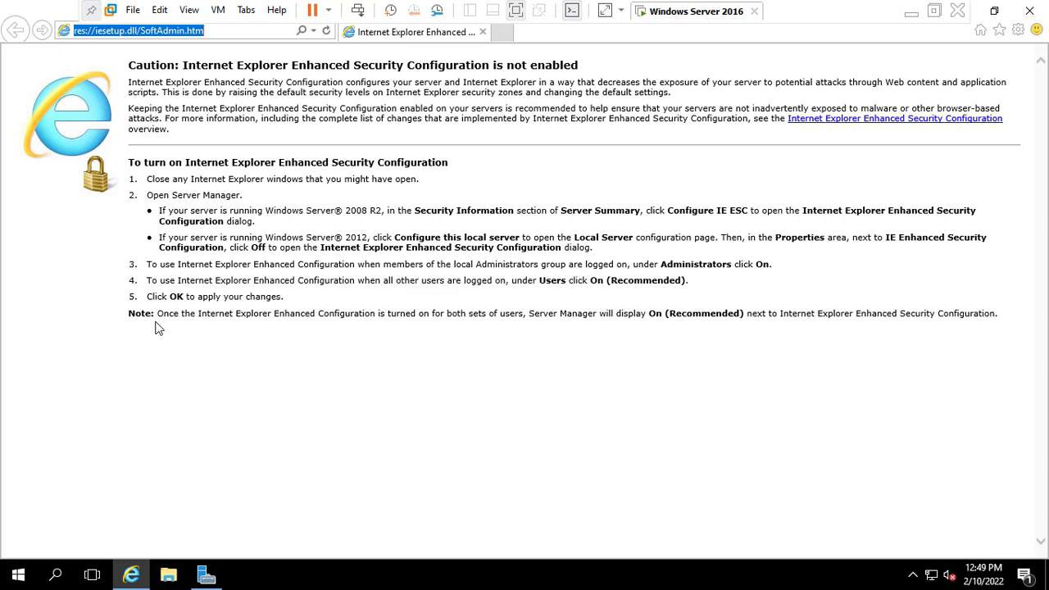
{"action": "type", "text": "dow"}
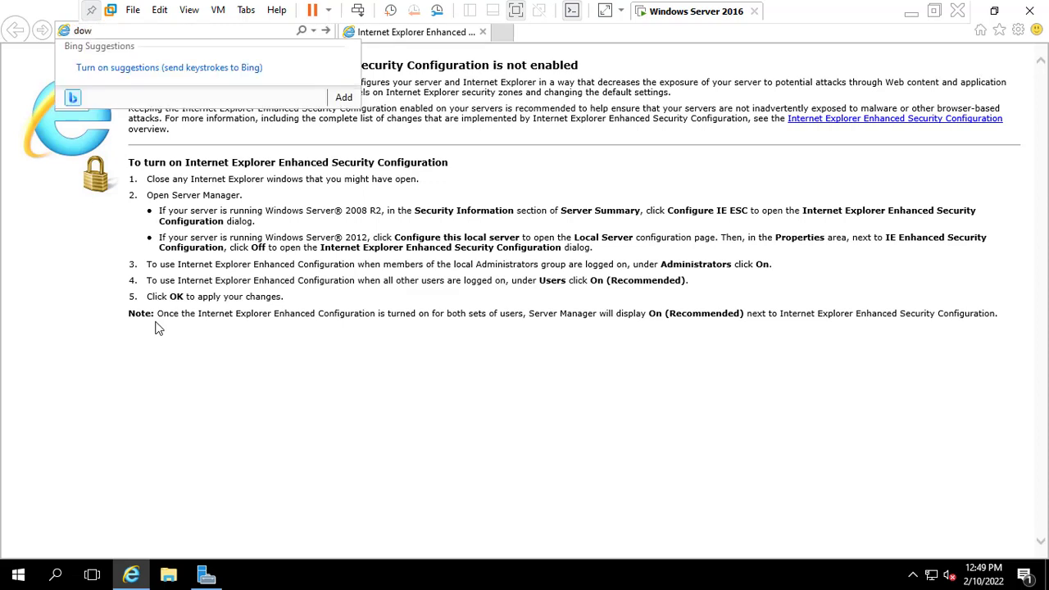
{"action": "type", "text": "nload chrome"}
{"action": "key", "text": "Return"}
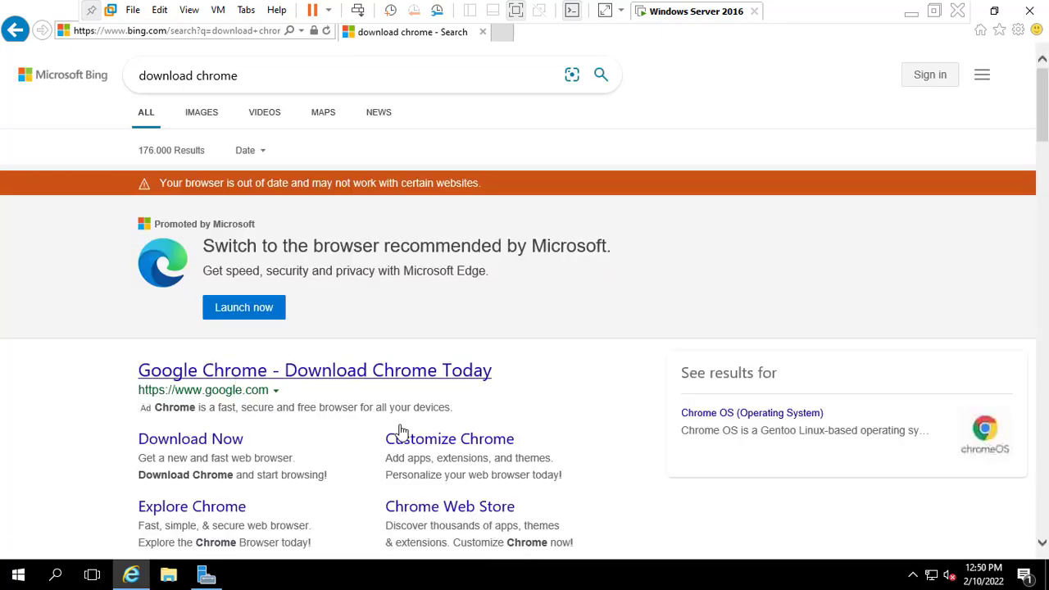
Open Google's Chrome download page from the search results and start the installer download manually
{"action": "left_click", "coordinate": [219, 447]}
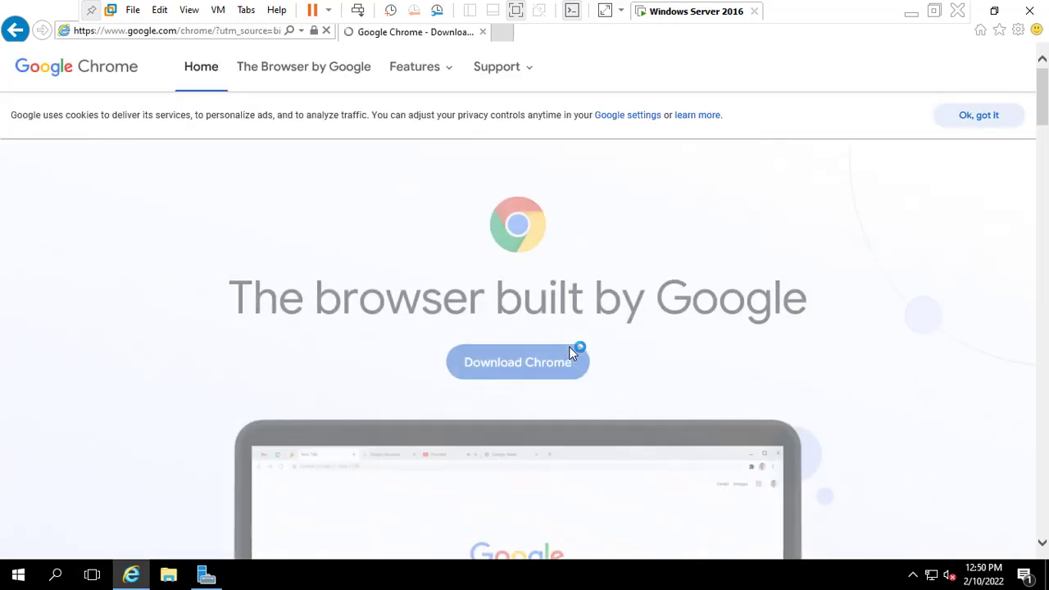
{"action": "left_click", "coordinate": [530, 348]}
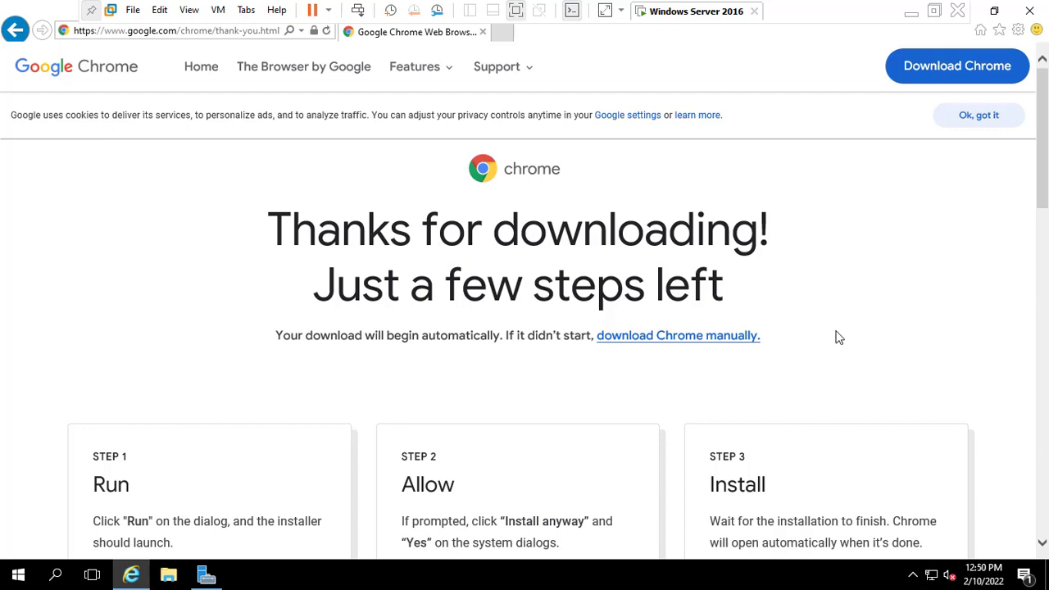
{"action": "scroll", "coordinate": [838, 336], "scroll_direction": "down", "scroll_amount": 2}
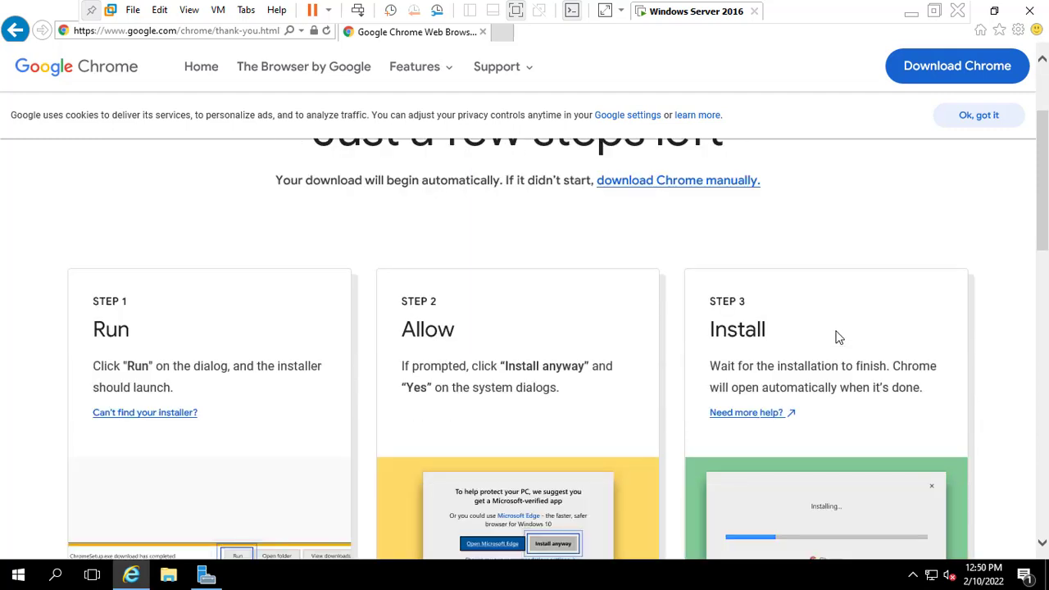
{"action": "scroll", "coordinate": [838, 336], "scroll_direction": "up", "scroll_amount": 2}
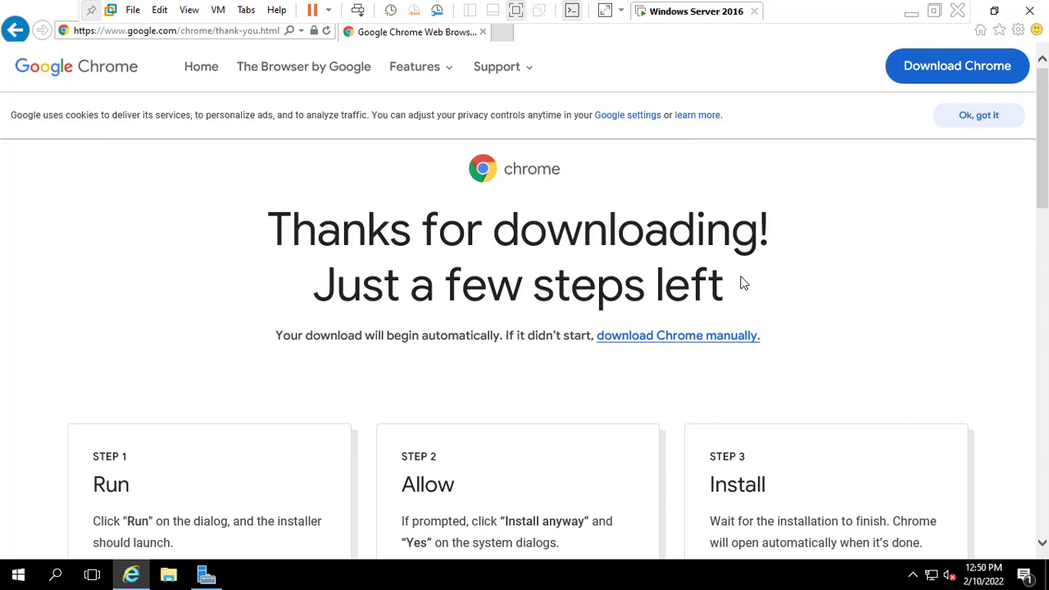
{"action": "left_click", "coordinate": [676, 342]}
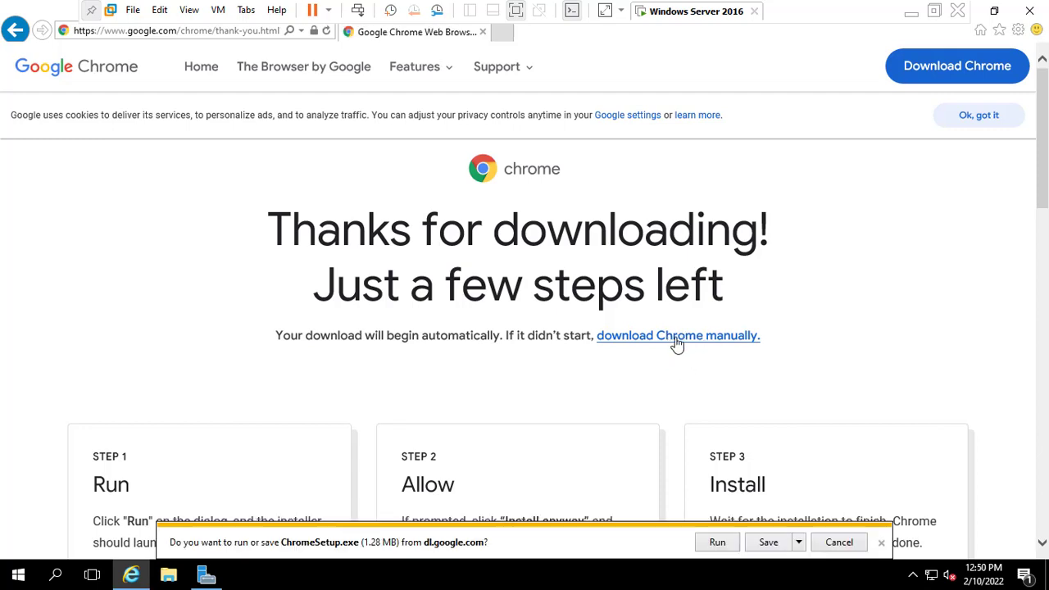
Run ChromeSetup.exe, allow it to make changes to the device, and close Internet Explorer once Chrome is installed
{"action": "left_click", "coordinate": [717, 546]}
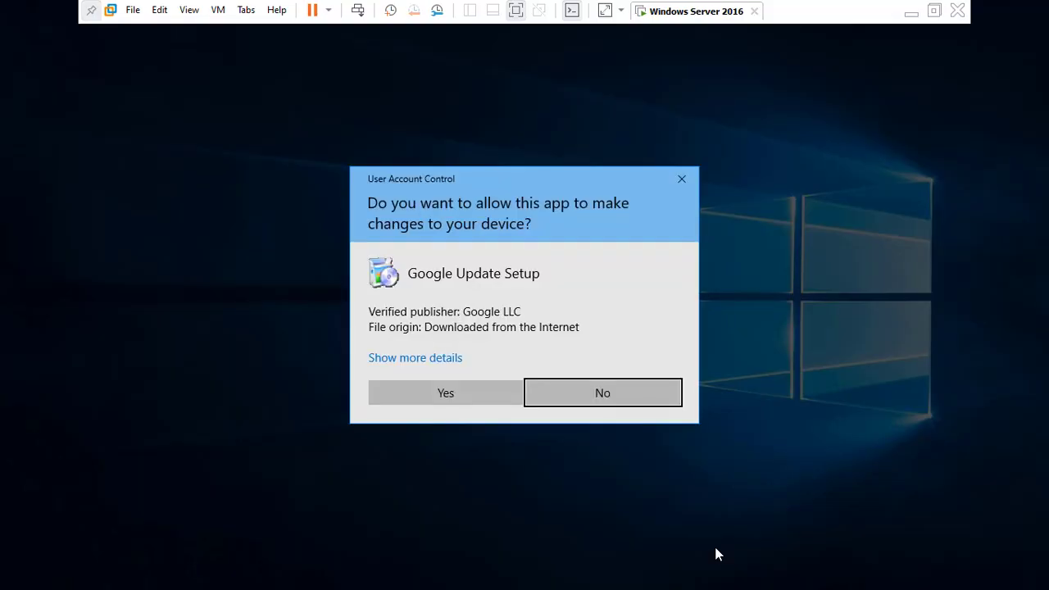
{"action": "left_click", "coordinate": [472, 403]}
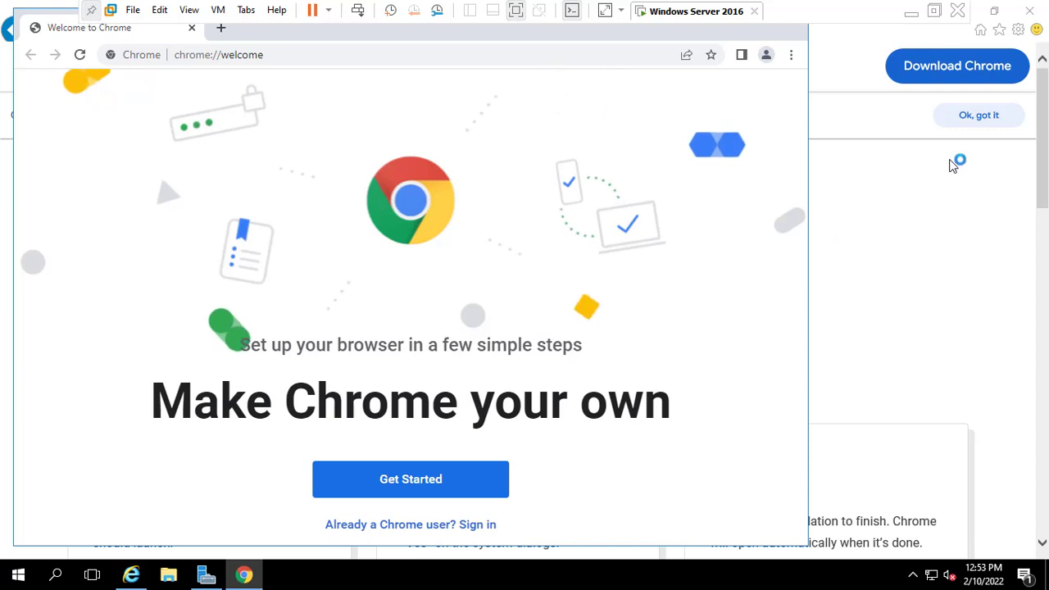
{"action": "left_click", "coordinate": [1034, 15]}
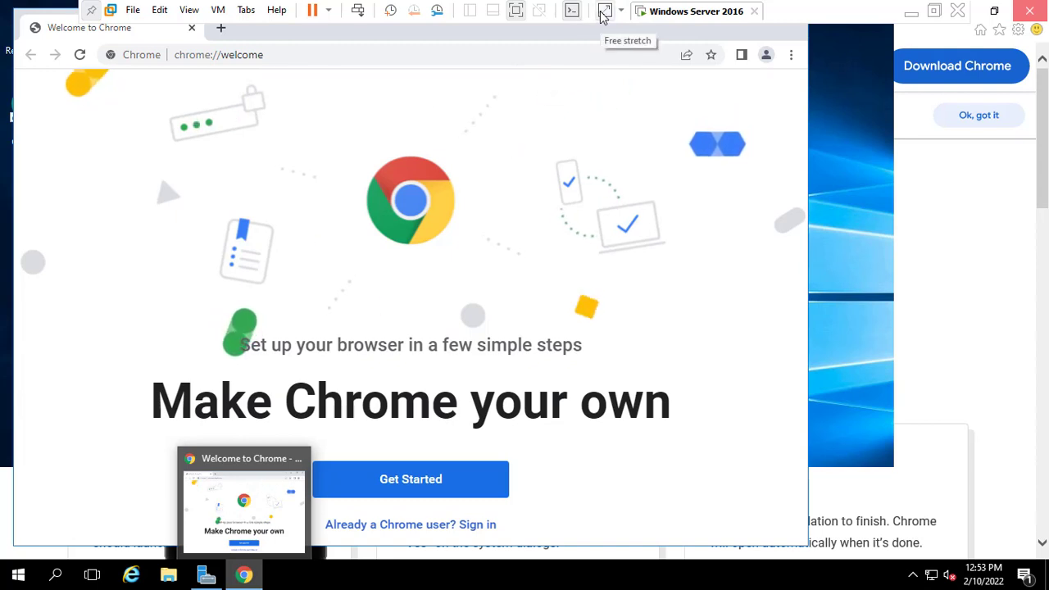
Return the virtual machine from full screen to the VMware Workstation window and refresh the server's desktop
{"action": "left_click", "coordinate": [516, 12]}
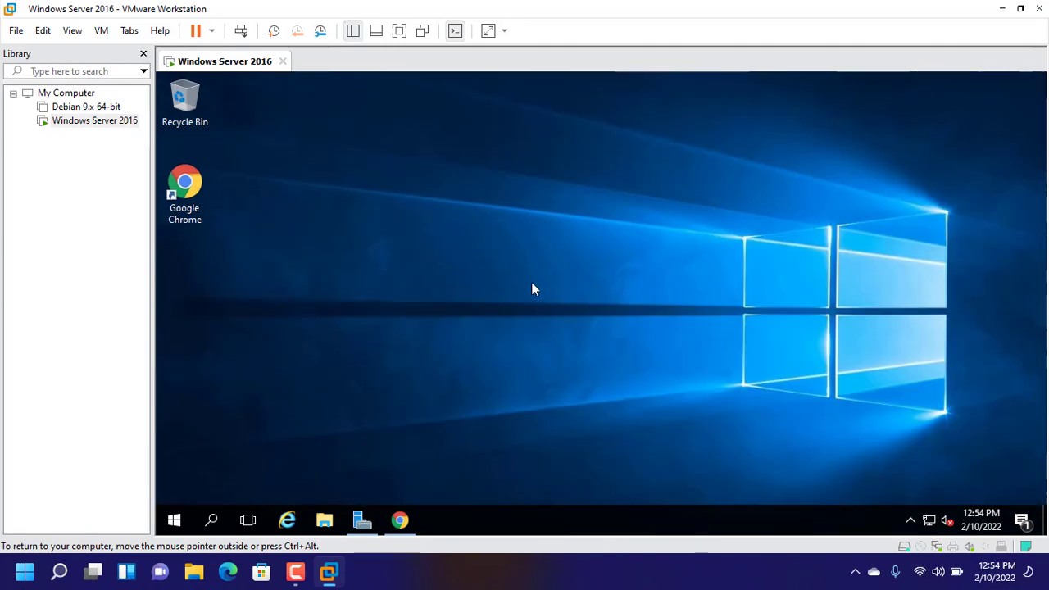
{"action": "right_click", "coordinate": [558, 243]}
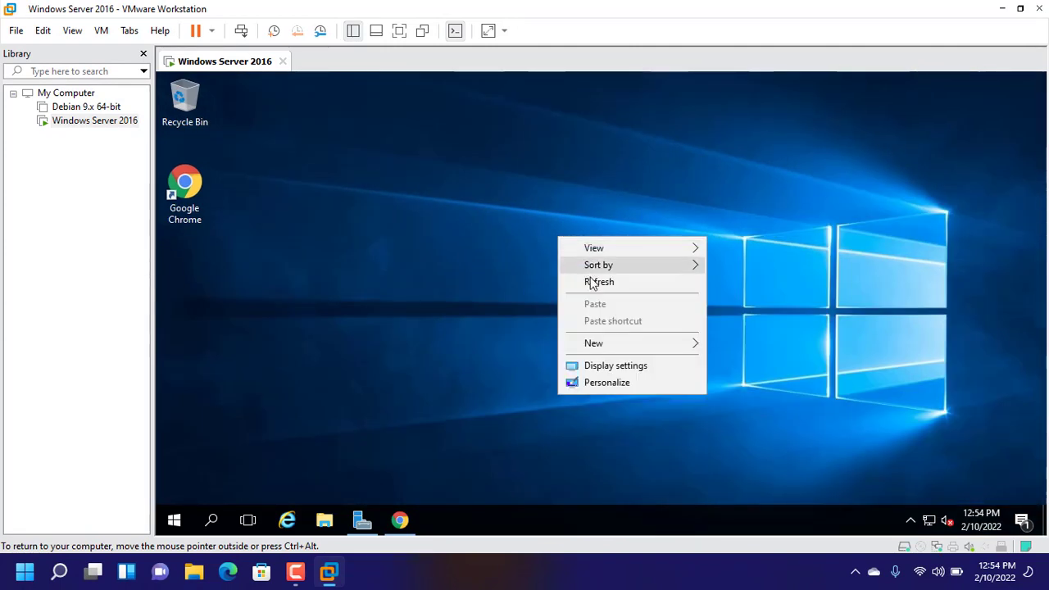
{"action": "left_click", "coordinate": [594, 283]}
{"action": "right_click", "coordinate": [478, 212]}
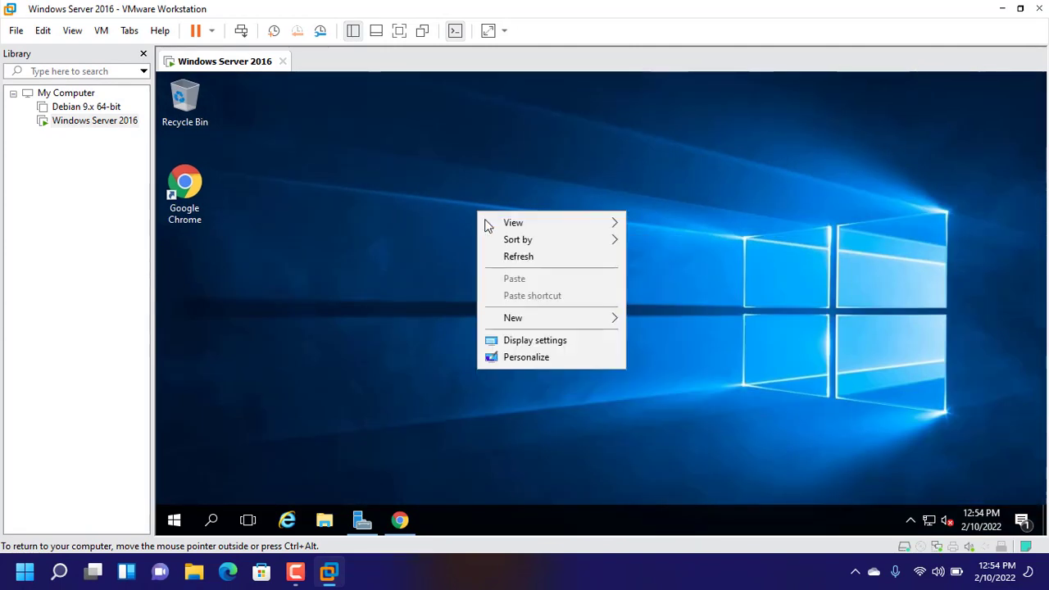
{"action": "left_click", "coordinate": [521, 260]}
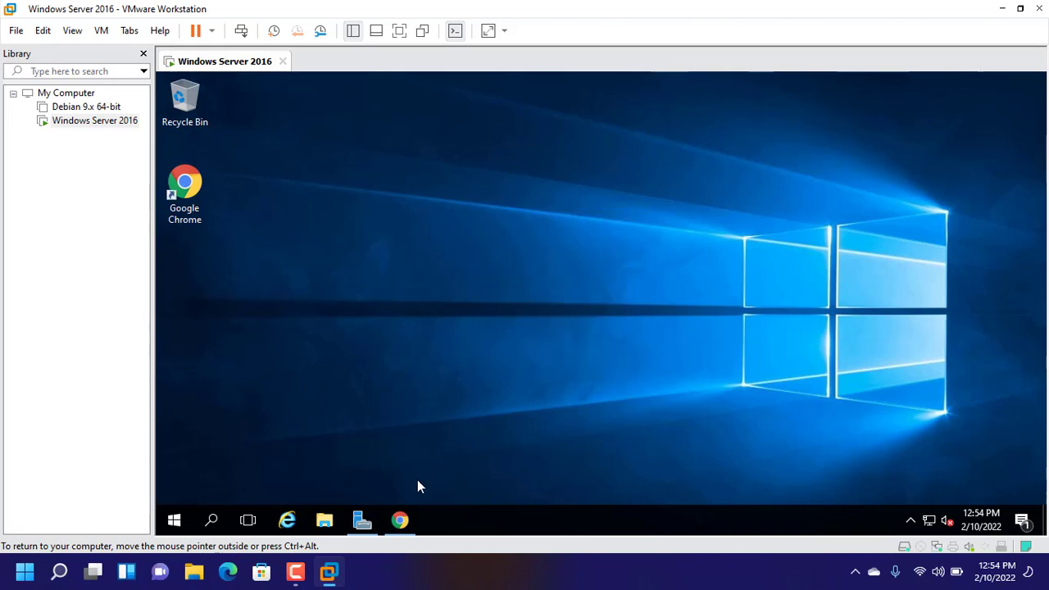
Open the Server Manager dashboard and switch the virtual machine to full screen
{"action": "left_click", "coordinate": [362, 522]}
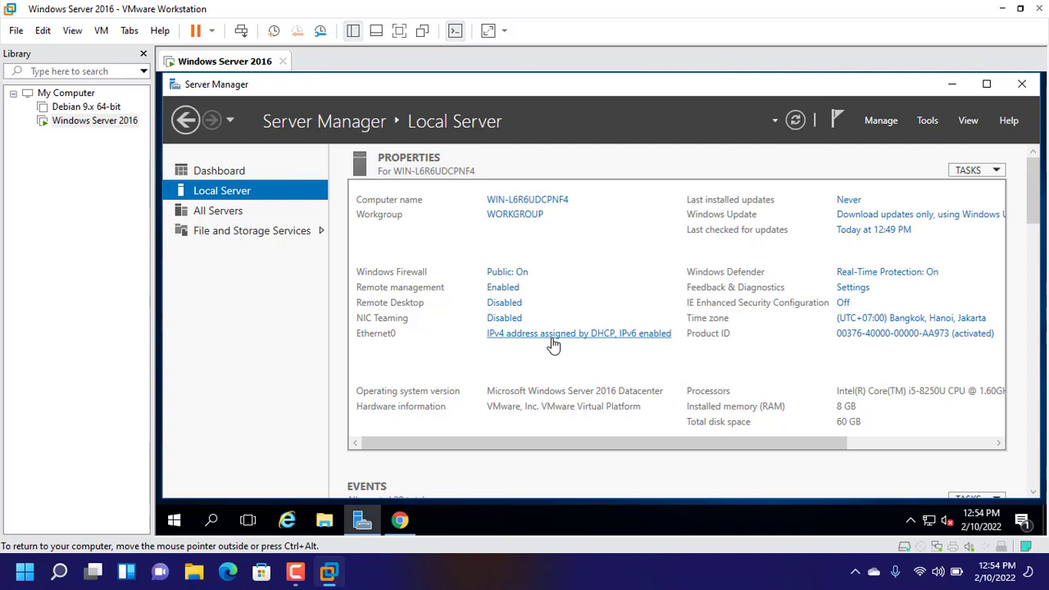
{"action": "left_click", "coordinate": [219, 173]}
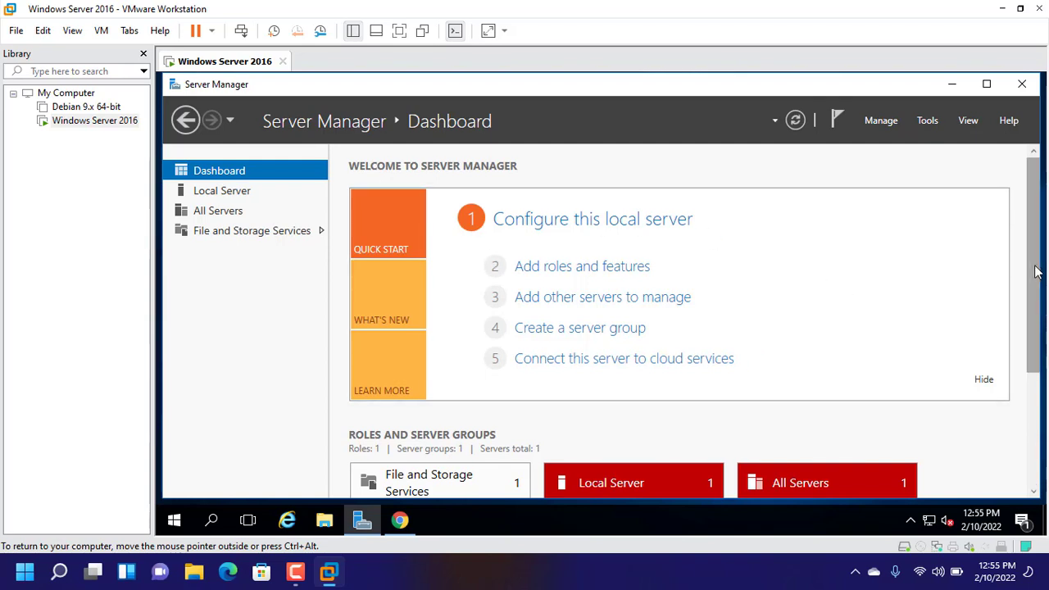
{"action": "left_click_drag", "start_coordinate": [1034, 273], "coordinate": [1043, 204]}
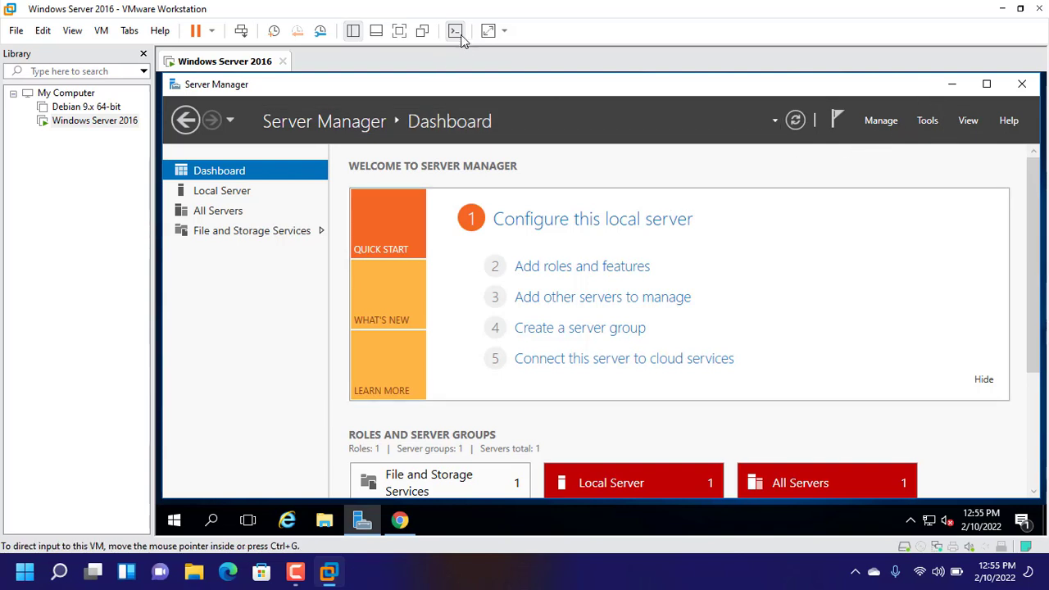
{"action": "left_click", "coordinate": [400, 33]}
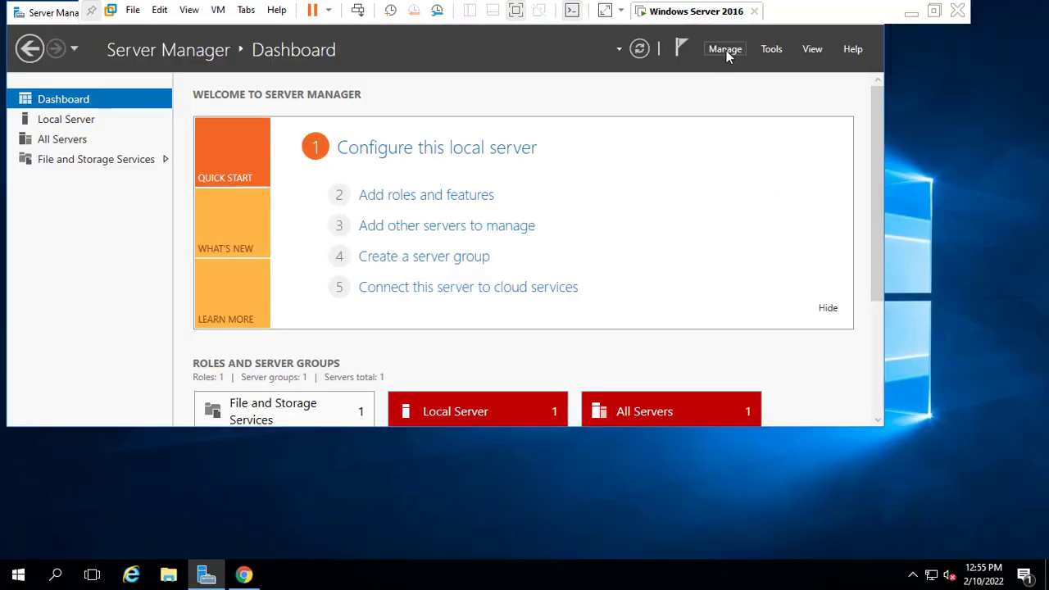
Start adding roles and features with a role-based or feature-based installation on the local server from the server pool
{"action": "left_click", "coordinate": [726, 53]}
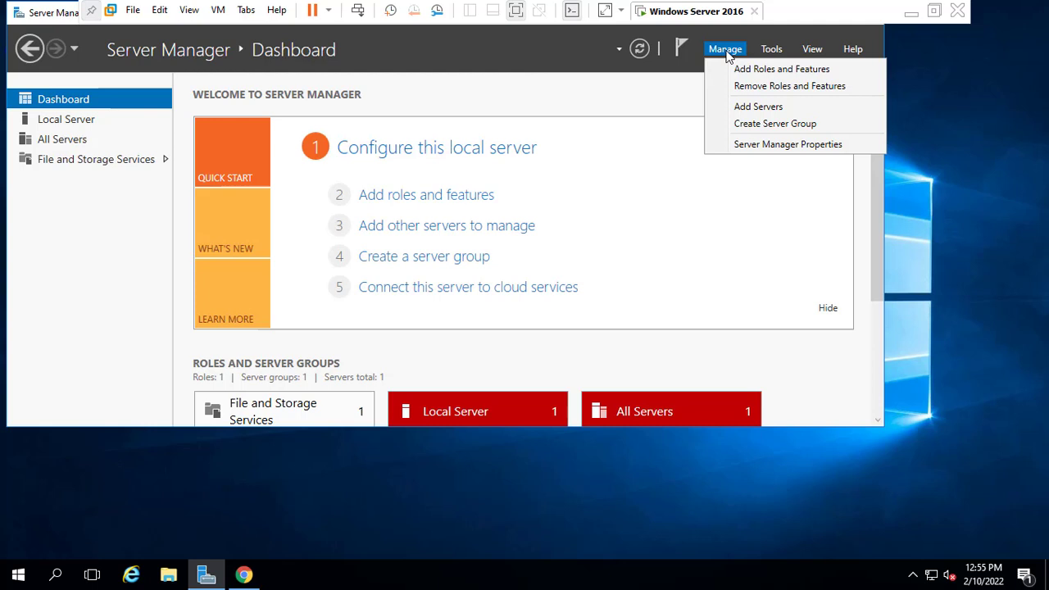
{"action": "left_click", "coordinate": [768, 74]}
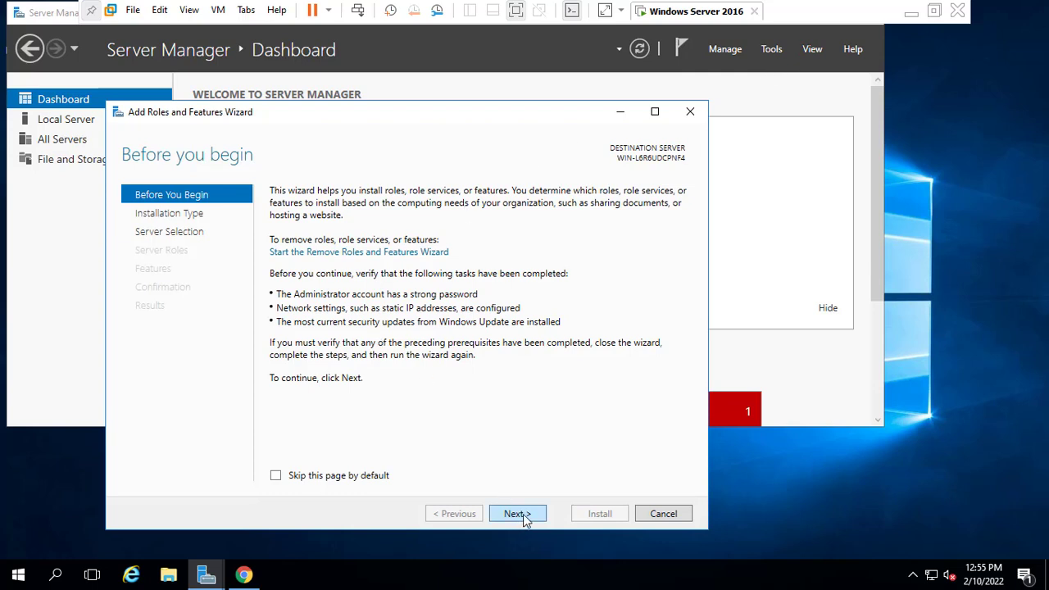
{"action": "left_click", "coordinate": [516, 514]}
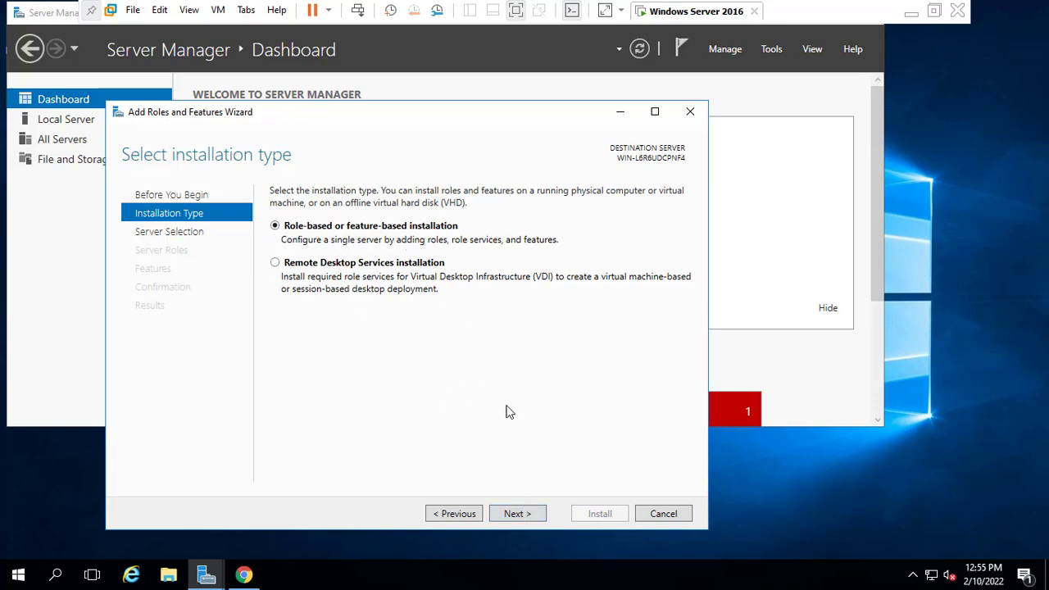
{"action": "left_click", "coordinate": [517, 514]}
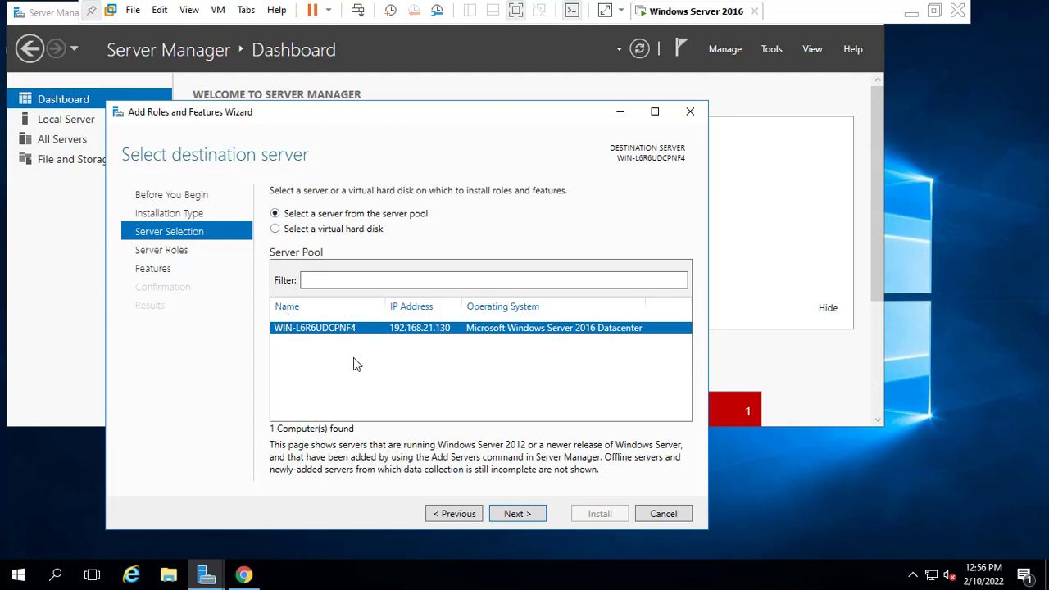
{"action": "left_click", "coordinate": [523, 516]}
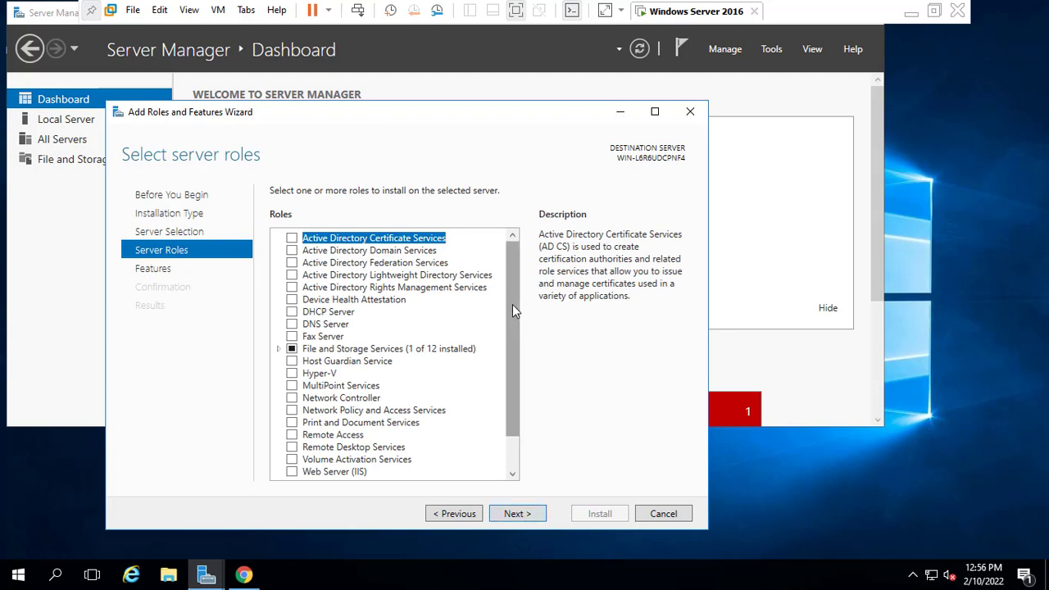
Select the Web Server (IIS) role and add its required features, including the management tools
{"action": "left_click_drag", "start_coordinate": [513, 304], "coordinate": [514, 358]}
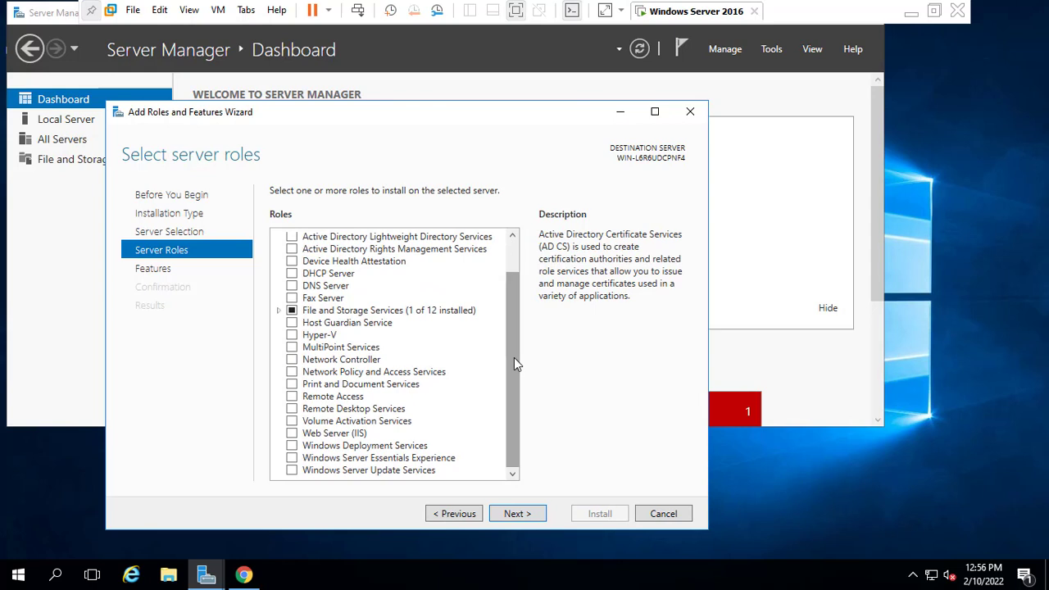
{"action": "left_click", "coordinate": [292, 433]}
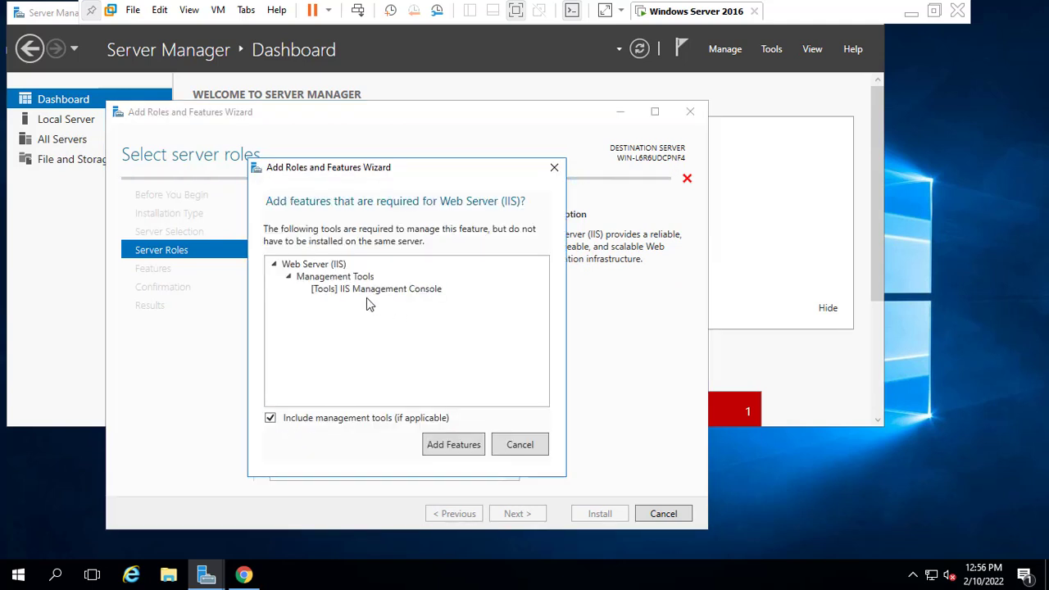
{"action": "left_click", "coordinate": [459, 445]}
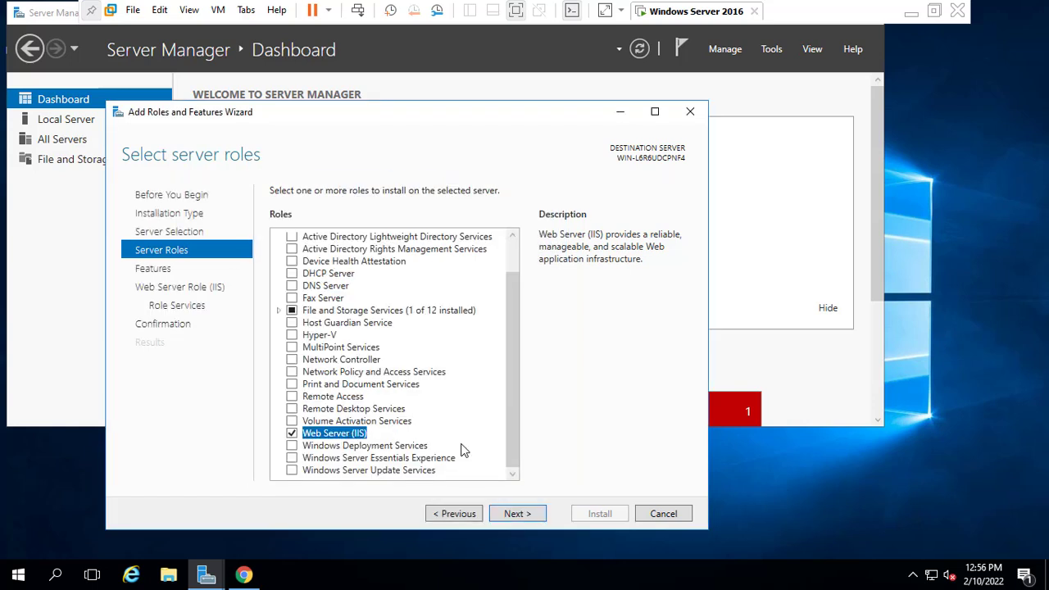
{"action": "left_click", "coordinate": [531, 514]}
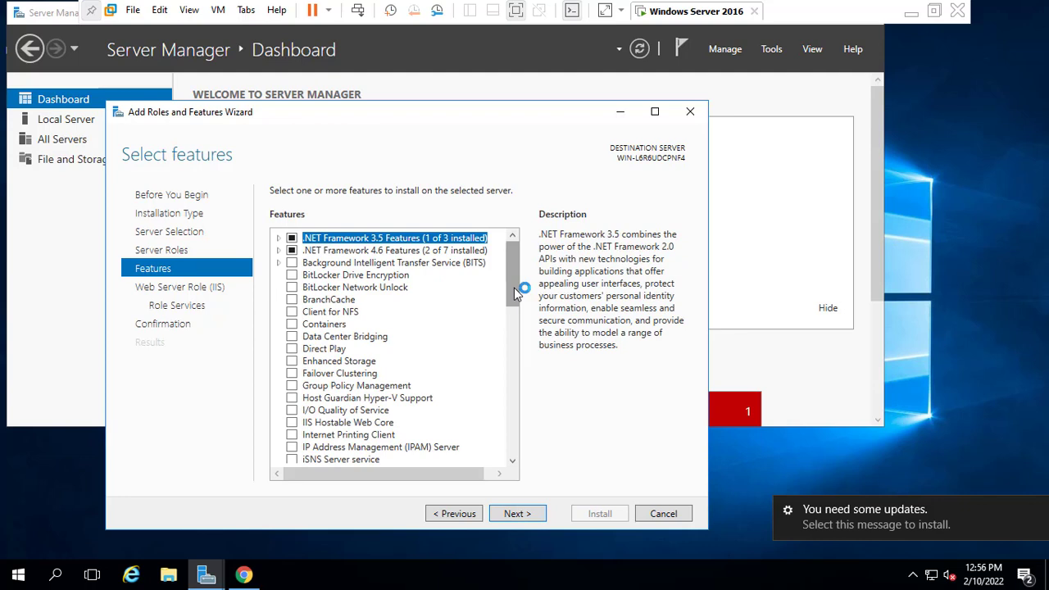
Keep the default features and Web Server (IIS) role services and proceed to the installation confirmation
{"action": "left_click_drag", "start_coordinate": [514, 288], "coordinate": [511, 318]}
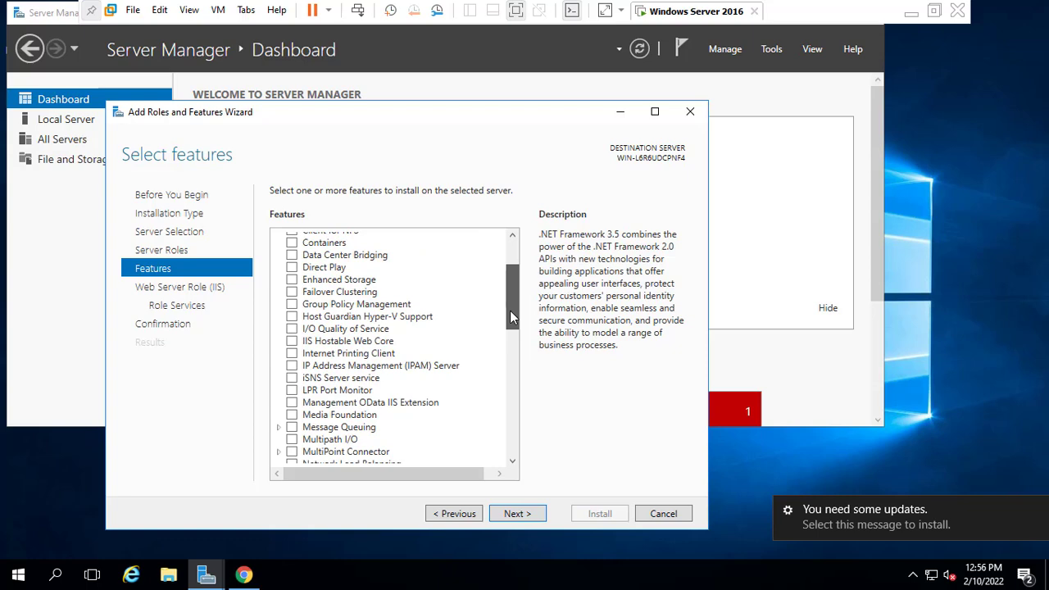
{"action": "left_click_drag", "start_coordinate": [510, 318], "coordinate": [518, 265]}
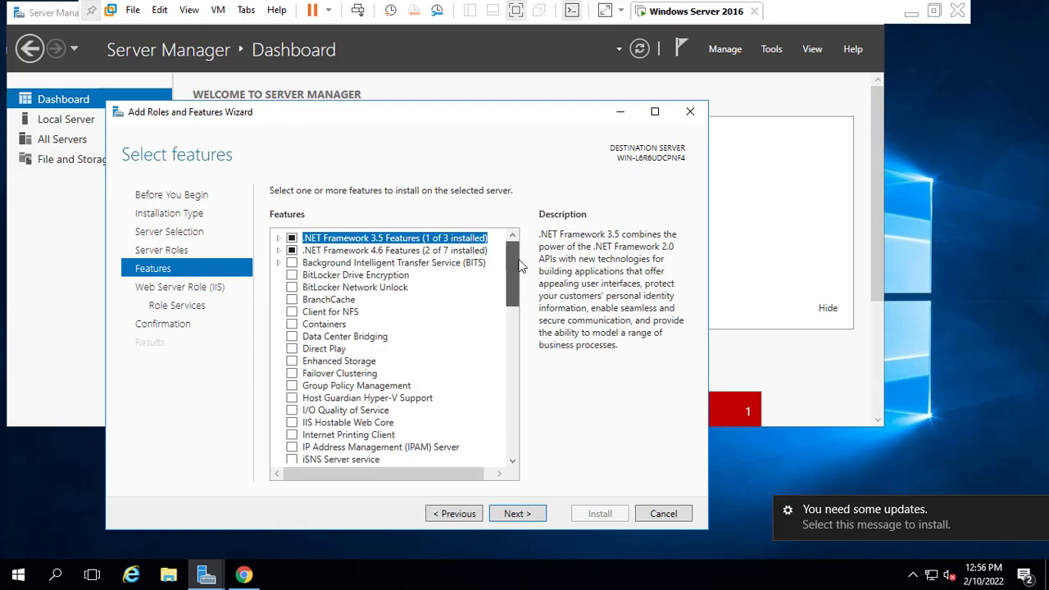
{"action": "left_click", "coordinate": [517, 514]}
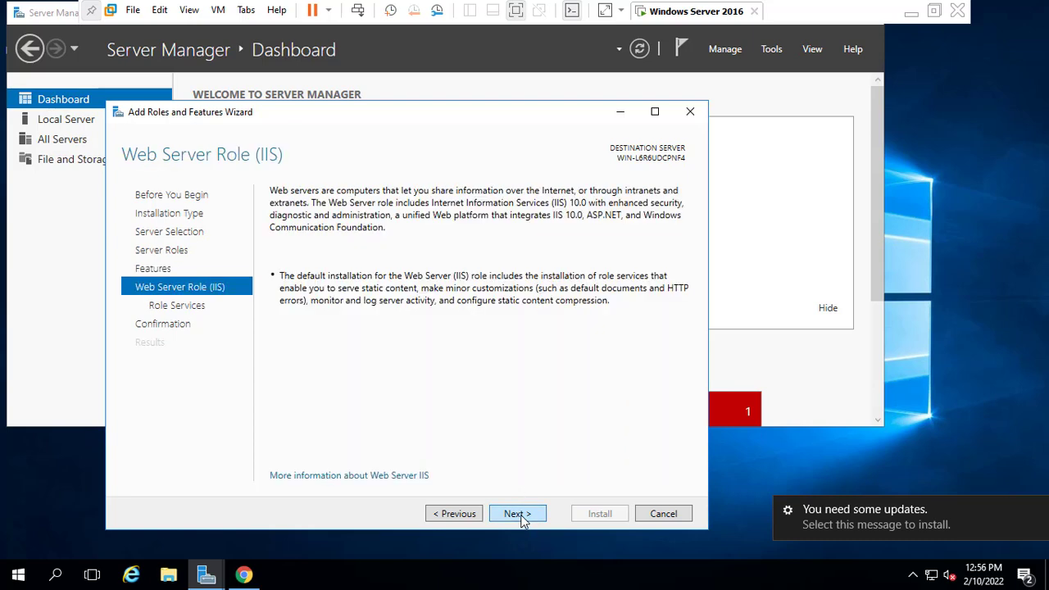
{"action": "left_click", "coordinate": [517, 514]}
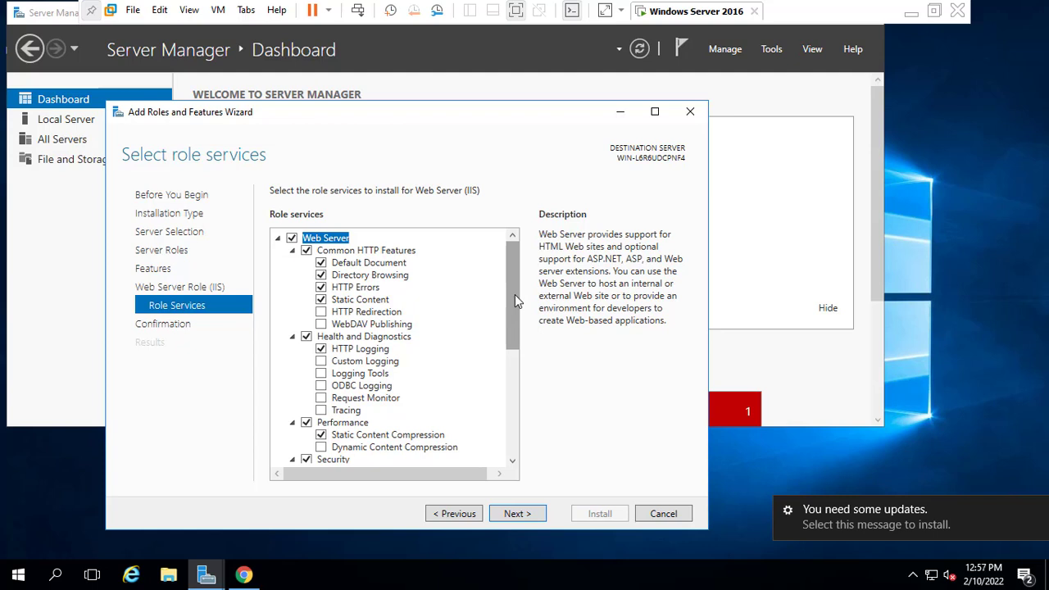
{"action": "mouse_move", "coordinate": [514, 294]}
{"action": "left_mouse_down"}
{"action": "mouse_move", "coordinate": [513, 409]}
{"action": "mouse_move", "coordinate": [516, 283]}
{"action": "left_mouse_up"}
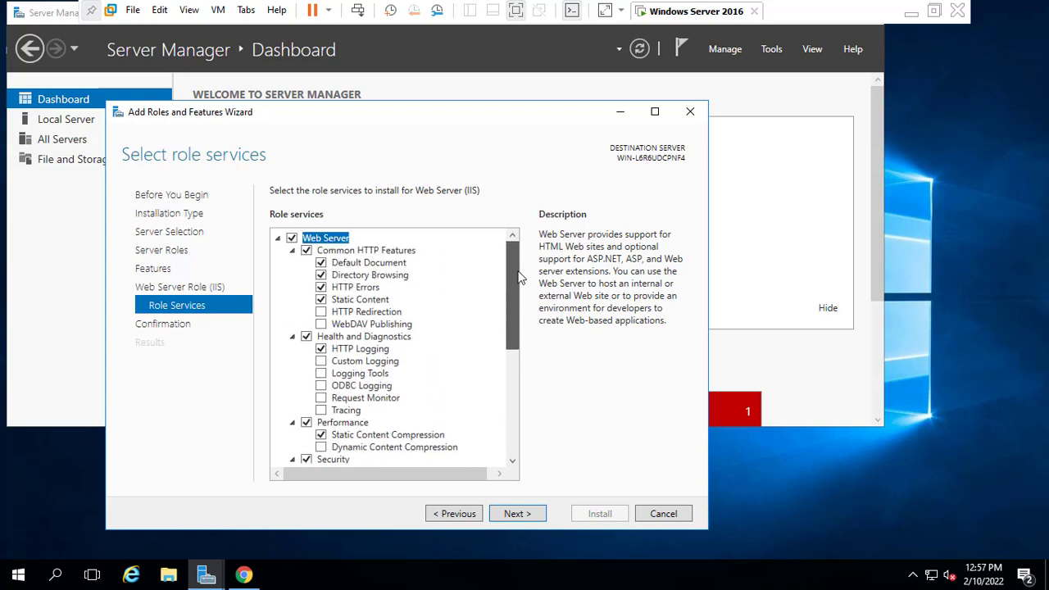
{"action": "left_click", "coordinate": [522, 517]}
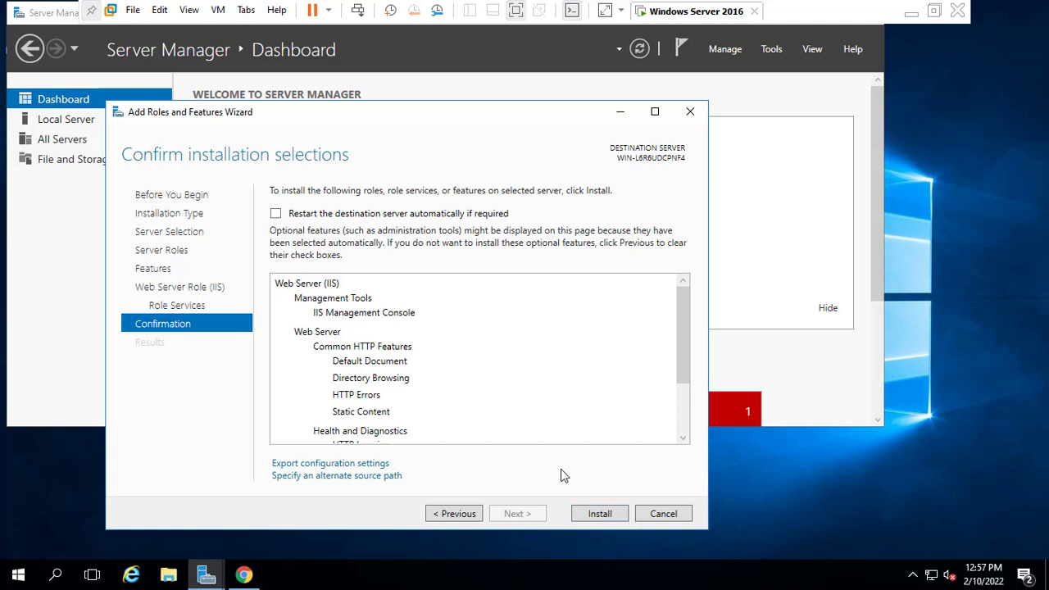
Install the Web Server (IIS) role, unpin the full-screen toolbar, and close the wizard once installation completes
{"action": "left_click", "coordinate": [592, 515]}
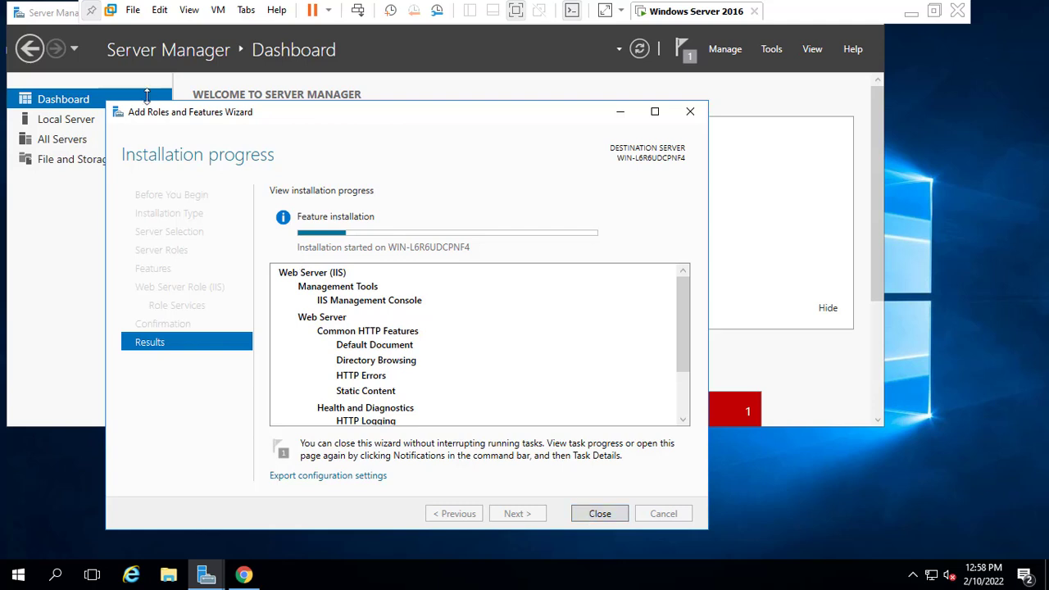
{"action": "left_click", "coordinate": [91, 9]}
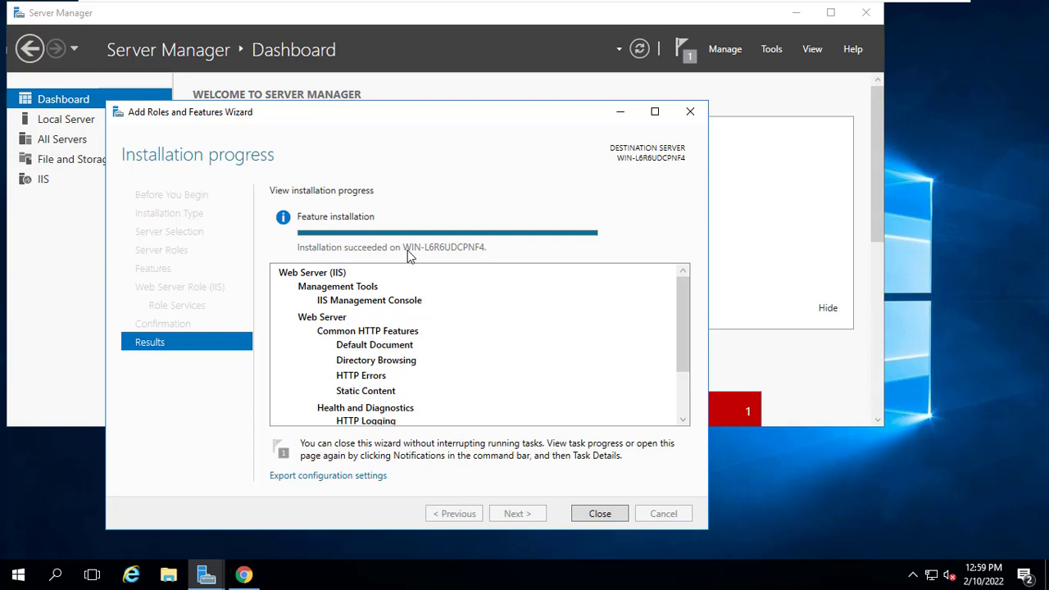
{"action": "left_click", "coordinate": [599, 513]}
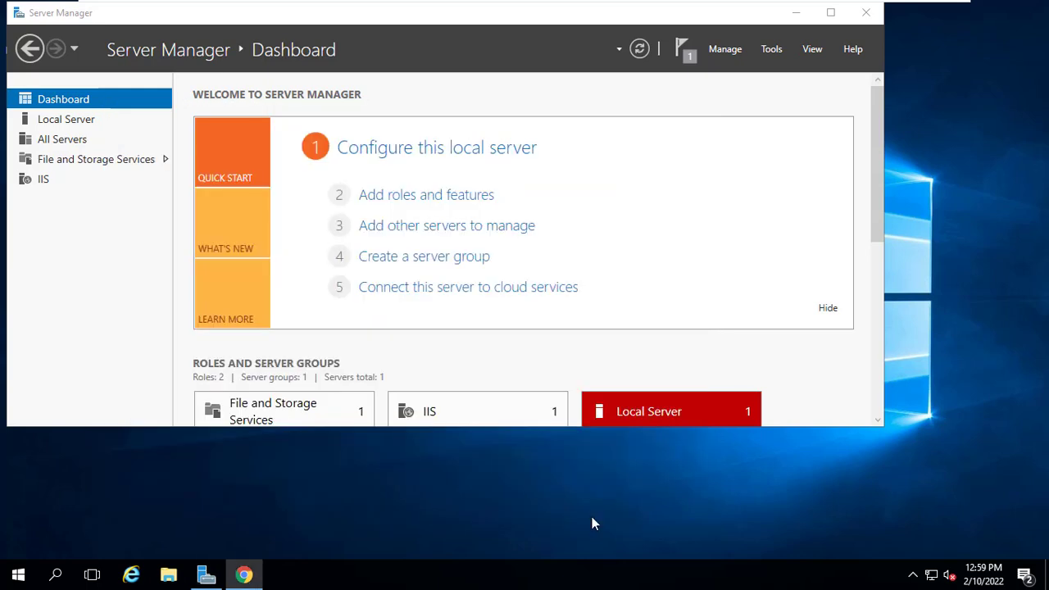
Maximize Server Manager and check the IIS tile under Roles and Server Groups
{"action": "left_click", "coordinate": [830, 13]}
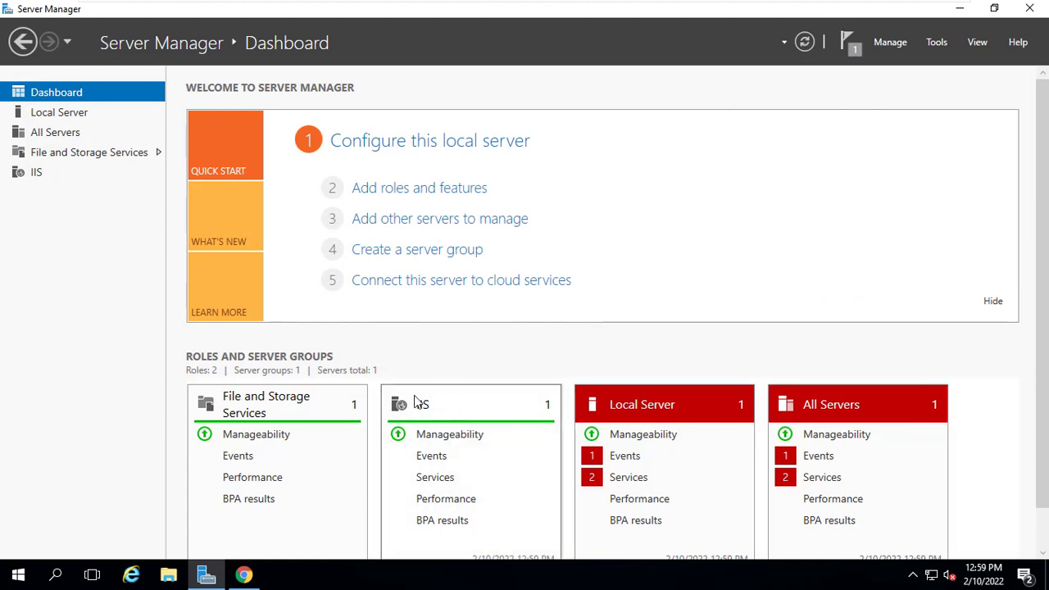
{"action": "scroll", "coordinate": [420, 420], "scroll_direction": "down", "scroll_amount": 1}
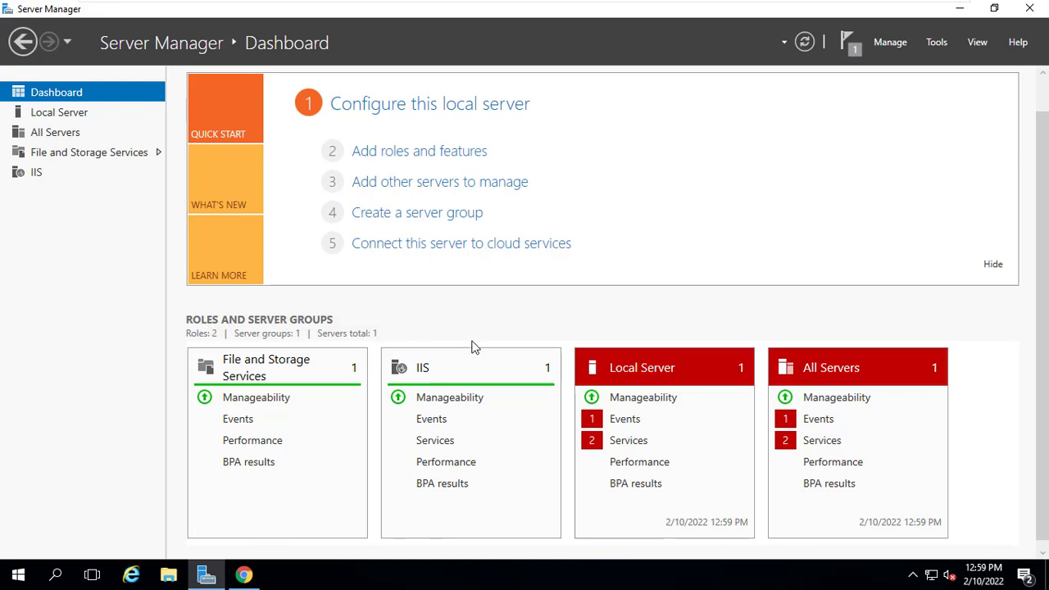
{"action": "left_click", "coordinate": [425, 369]}
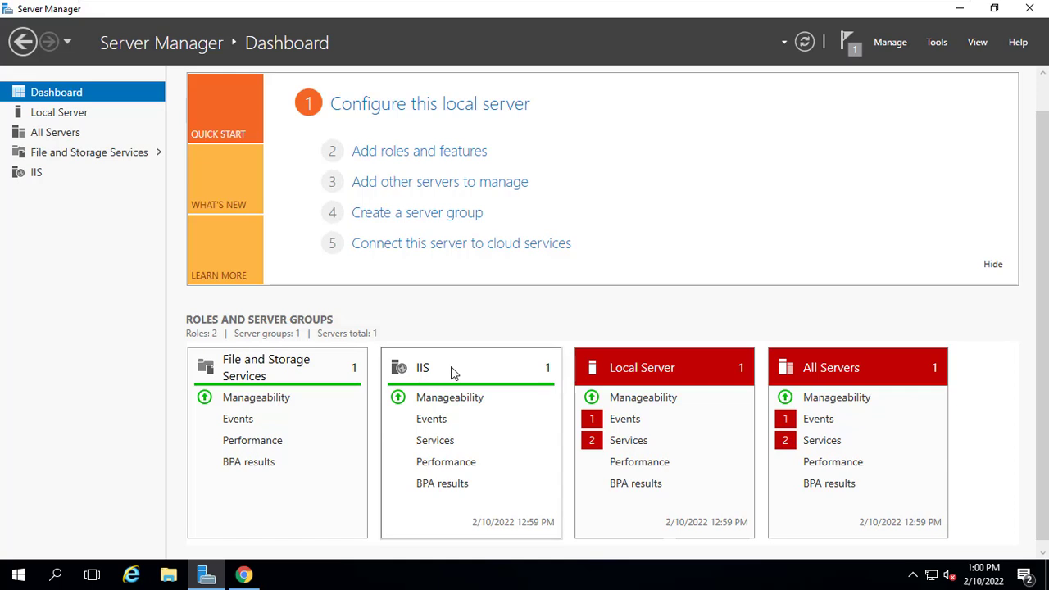
Open the C:\inetpub\wwwroot folder in a maximized File Explorer window and examine the website files in it
{"action": "left_click", "coordinate": [169, 577]}
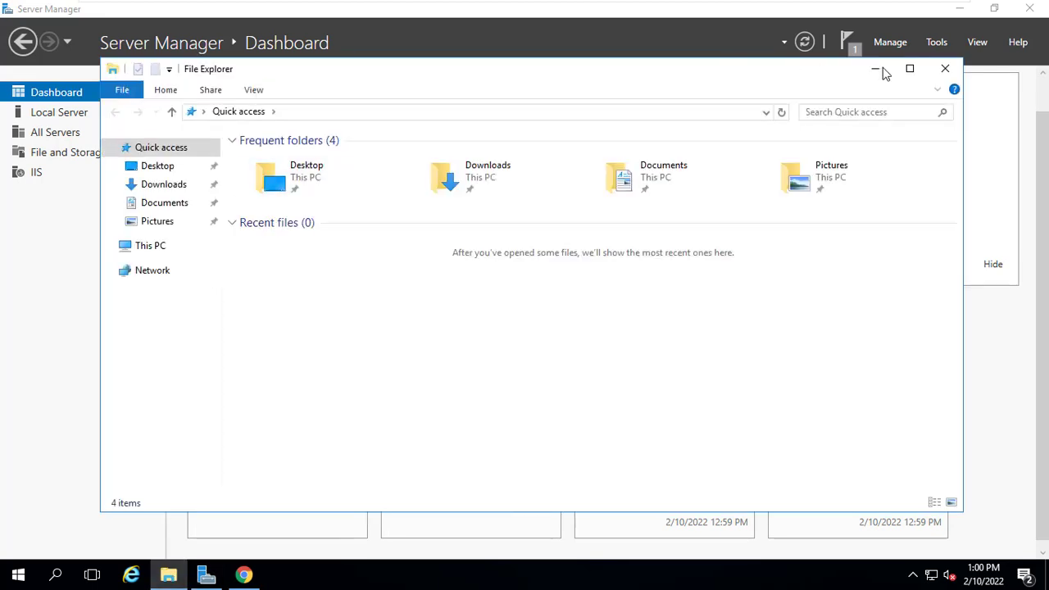
{"action": "left_click", "coordinate": [910, 70]}
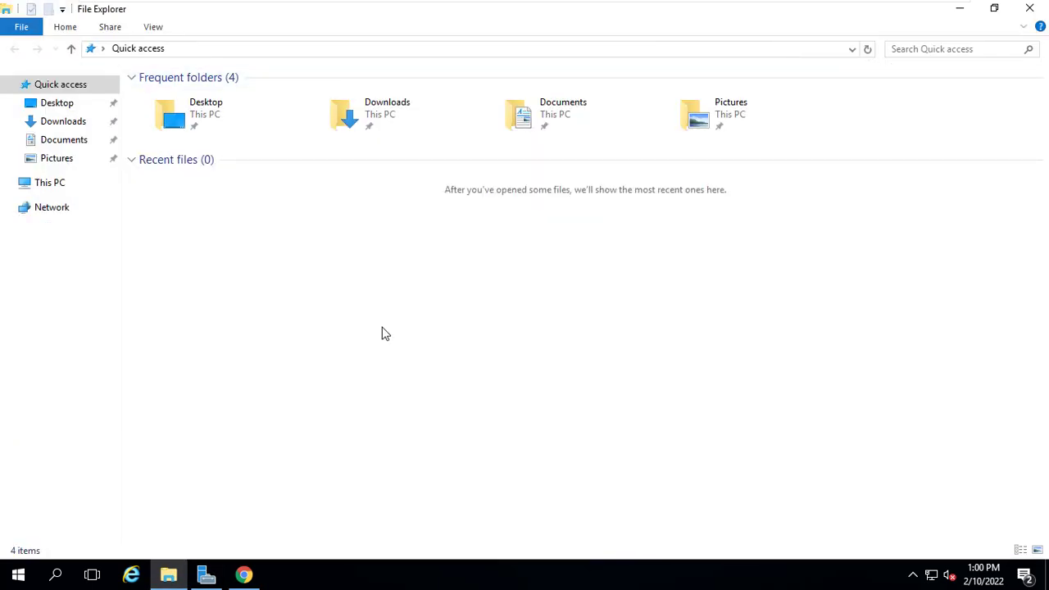
{"action": "left_click", "coordinate": [49, 185]}
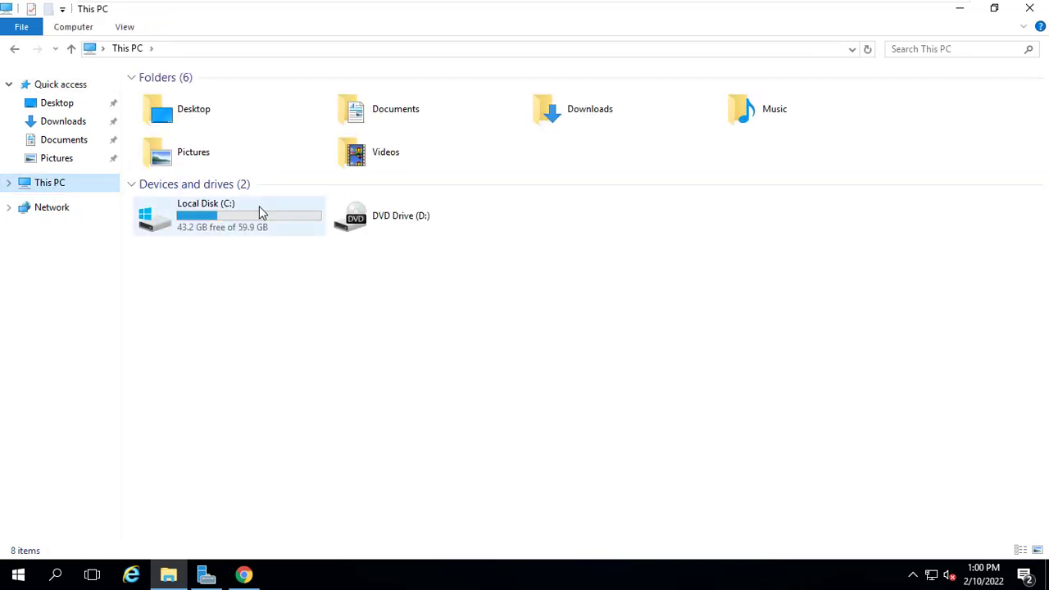
{"action": "left_click", "coordinate": [259, 206]}
{"action": "double_click", "coordinate": [259, 205]}
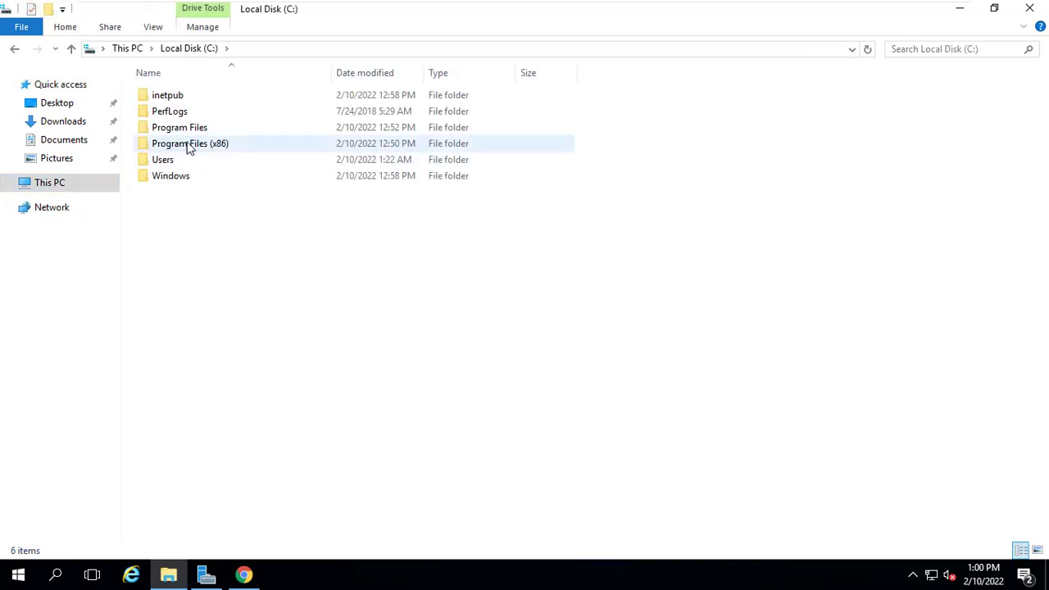
{"action": "double_click", "coordinate": [162, 98]}
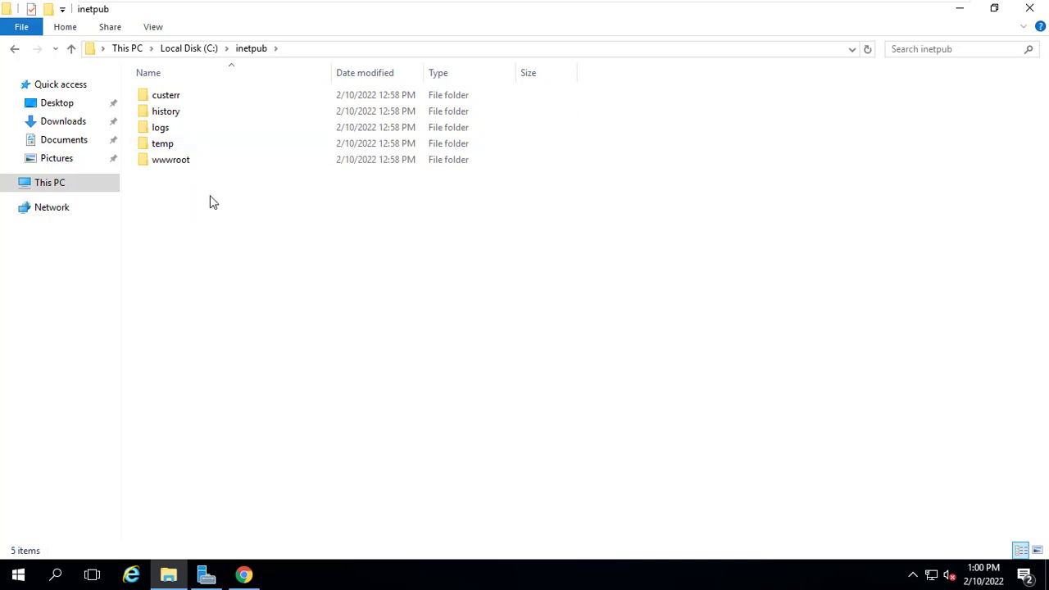
{"action": "double_click", "coordinate": [176, 163]}
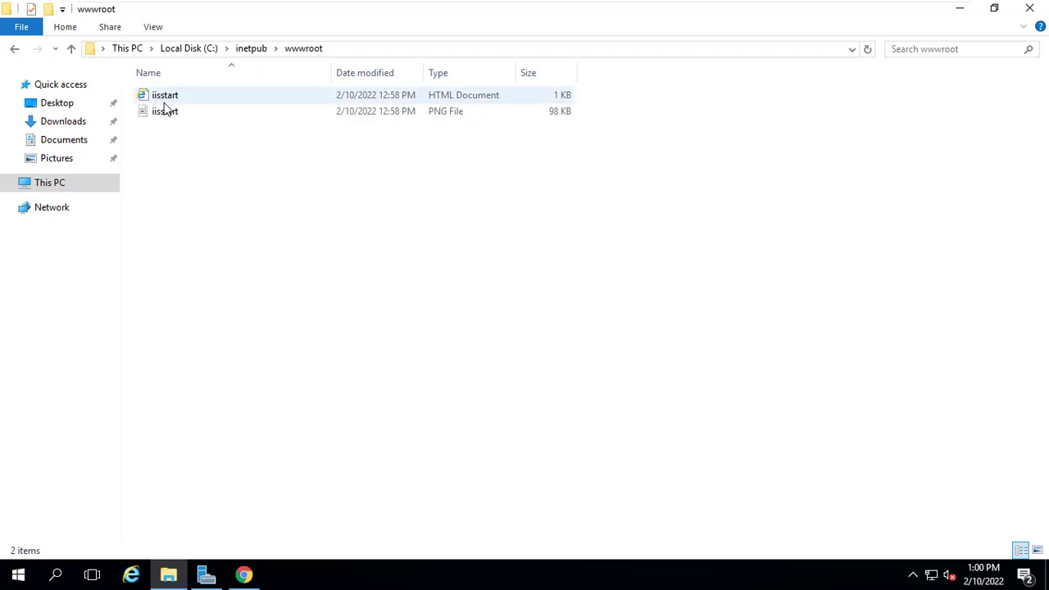
{"action": "mouse_move", "coordinate": [194, 123]}
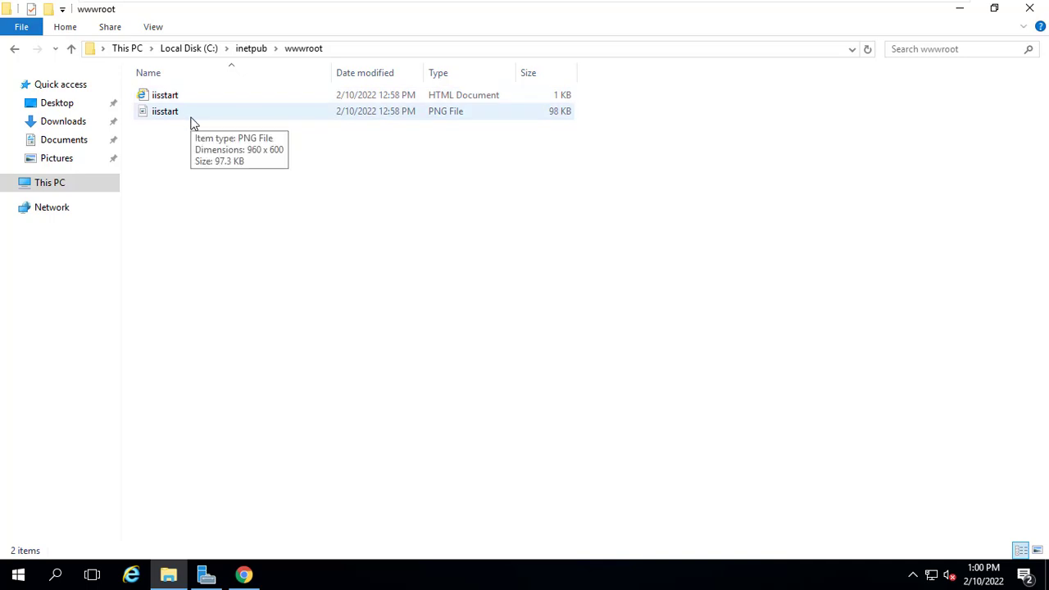
Minimize File Explorer, switch to a maximized Chrome window, and load localhost to check the IIS site
{"action": "left_click", "coordinate": [968, 10]}
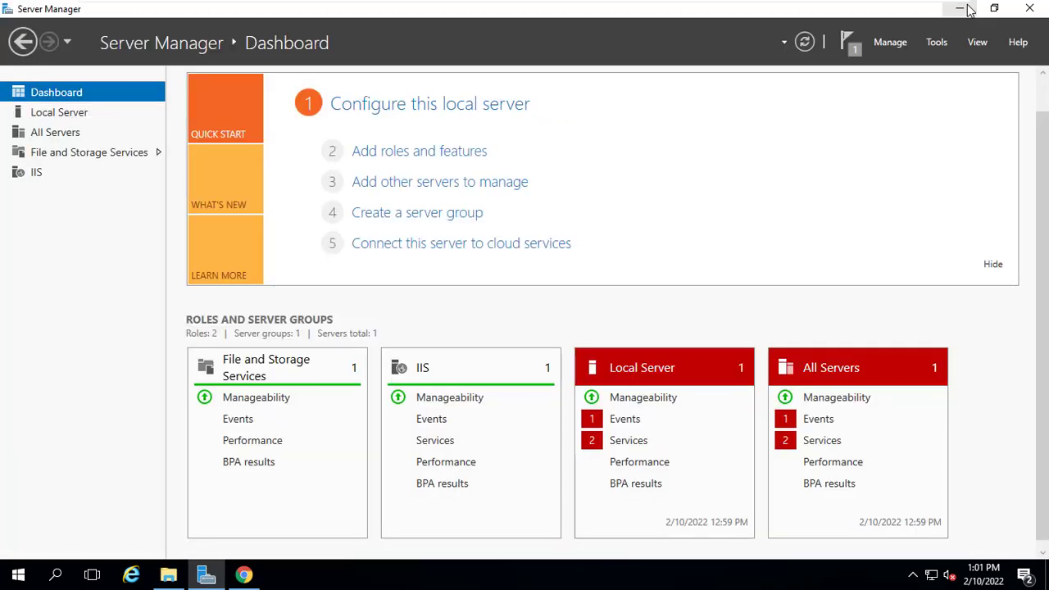
{"action": "left_click", "coordinate": [243, 574]}
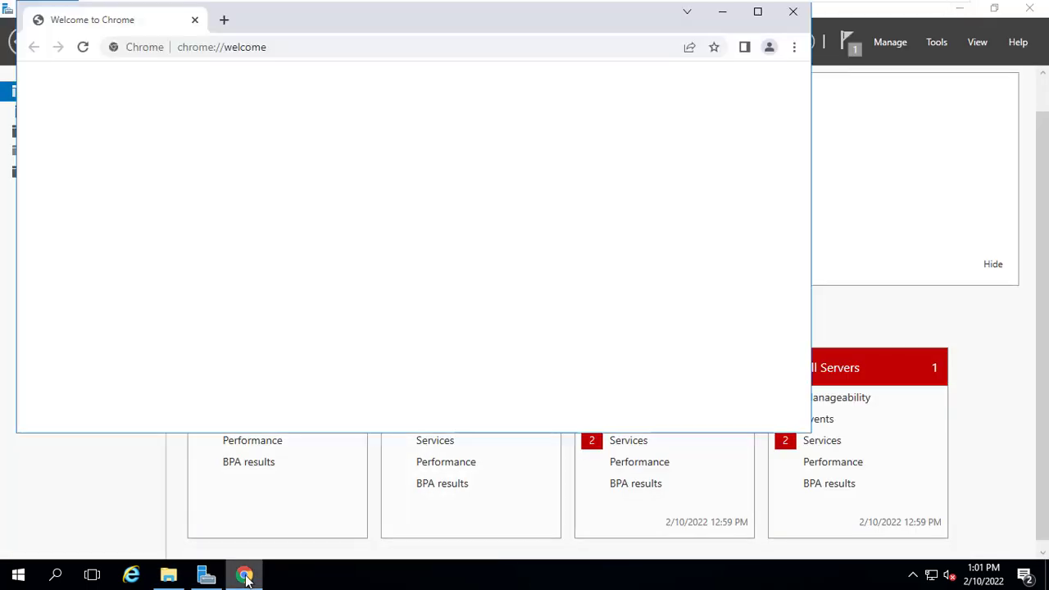
{"action": "left_click", "coordinate": [756, 13]}
{"action": "left_click", "coordinate": [347, 40]}
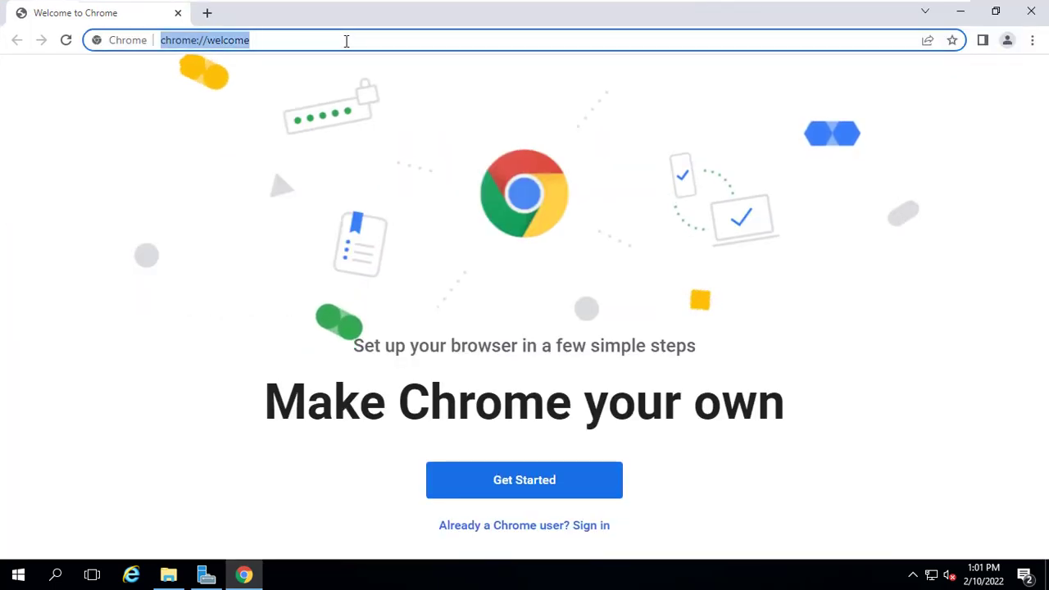
{"action": "type", "text": "local"}
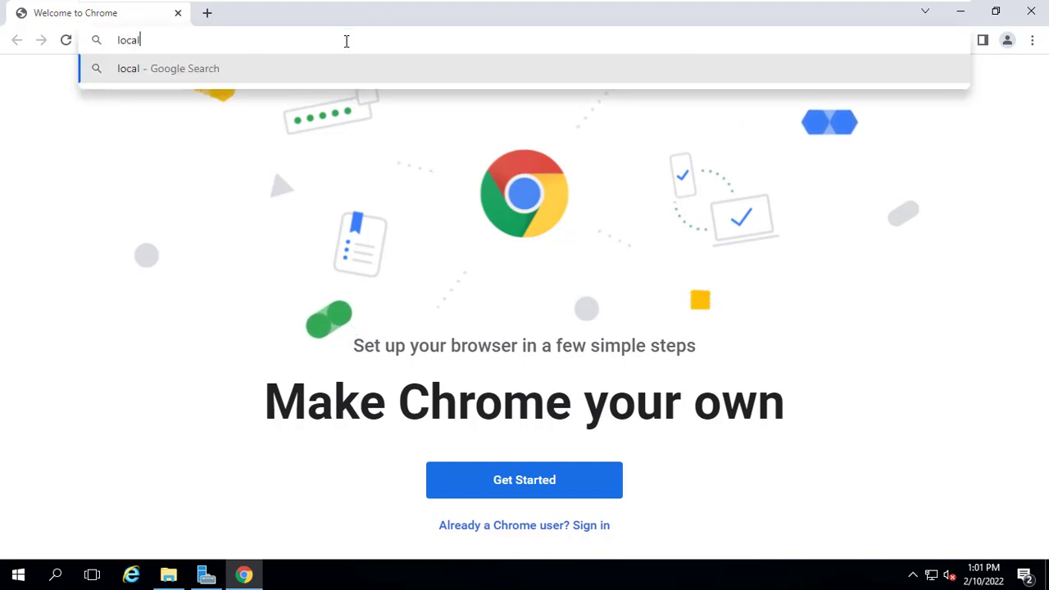
{"action": "type", "text": "host"}
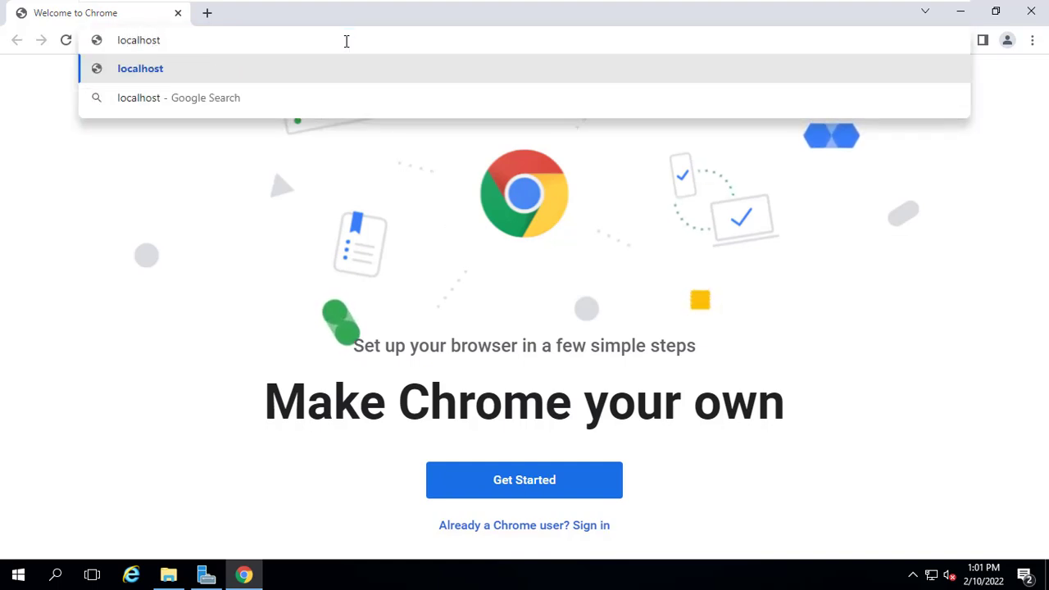
{"action": "key", "text": "Return"}
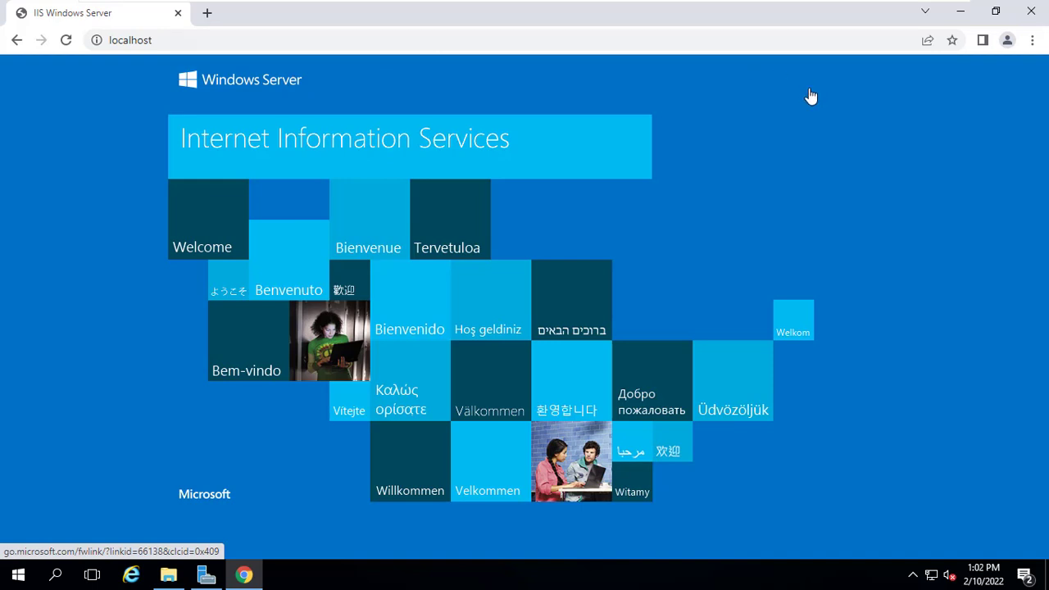
Minimize Chrome and Server Manager, then run ipconfig in a Command Prompt on the server to look up its IP address
{"action": "left_click", "coordinate": [960, 11]}
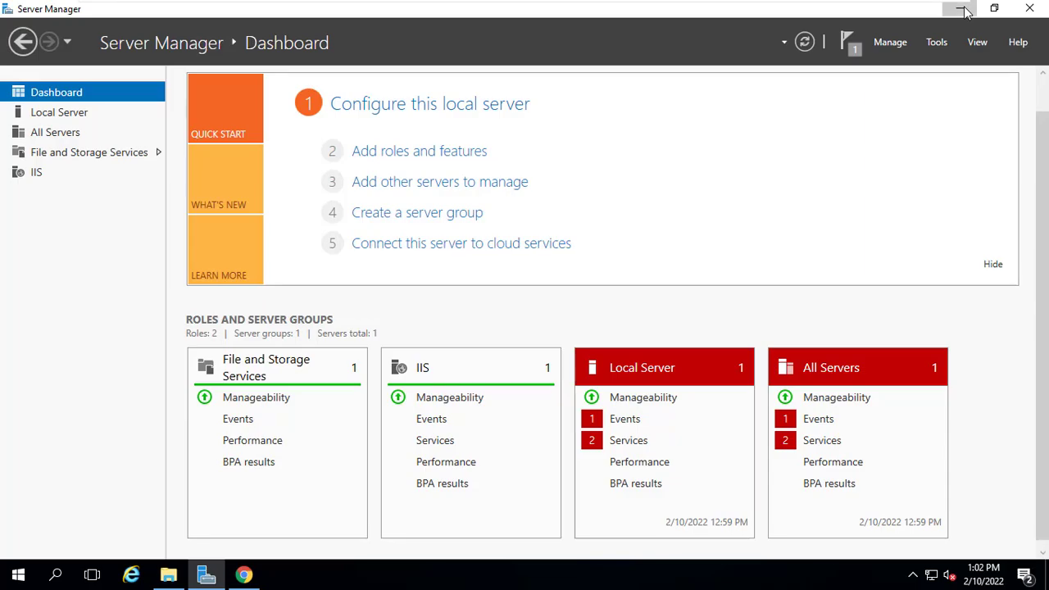
{"action": "left_click", "coordinate": [962, 10]}
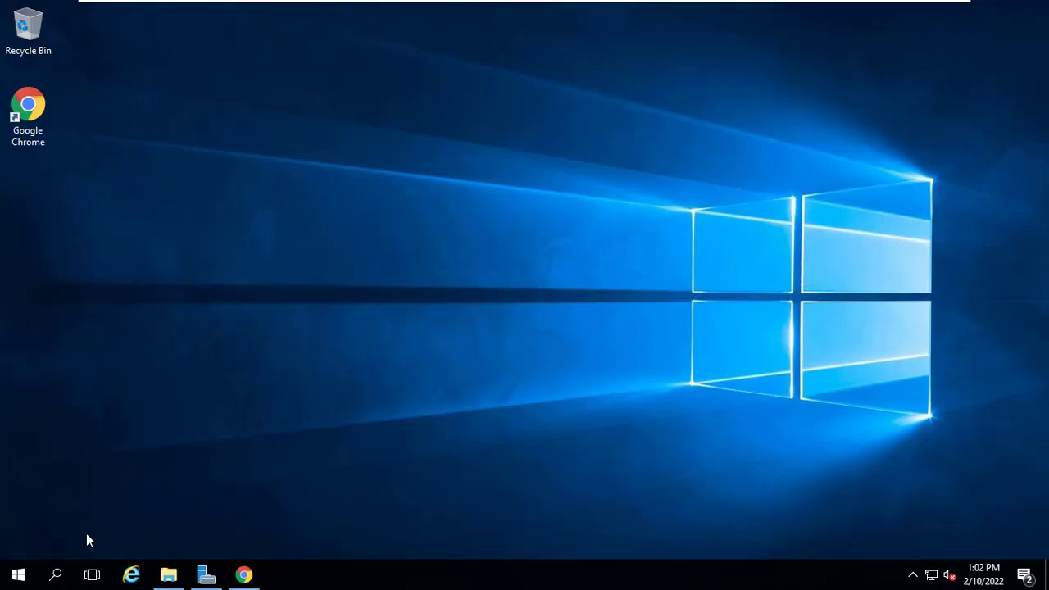
{"action": "left_click", "coordinate": [57, 577]}
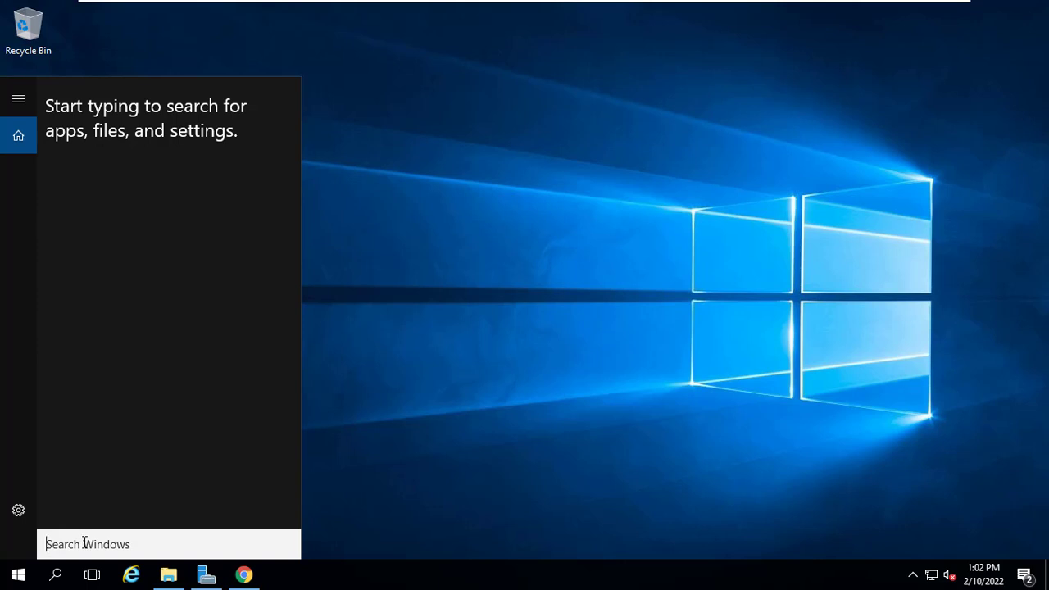
{"action": "type", "text": "c"}
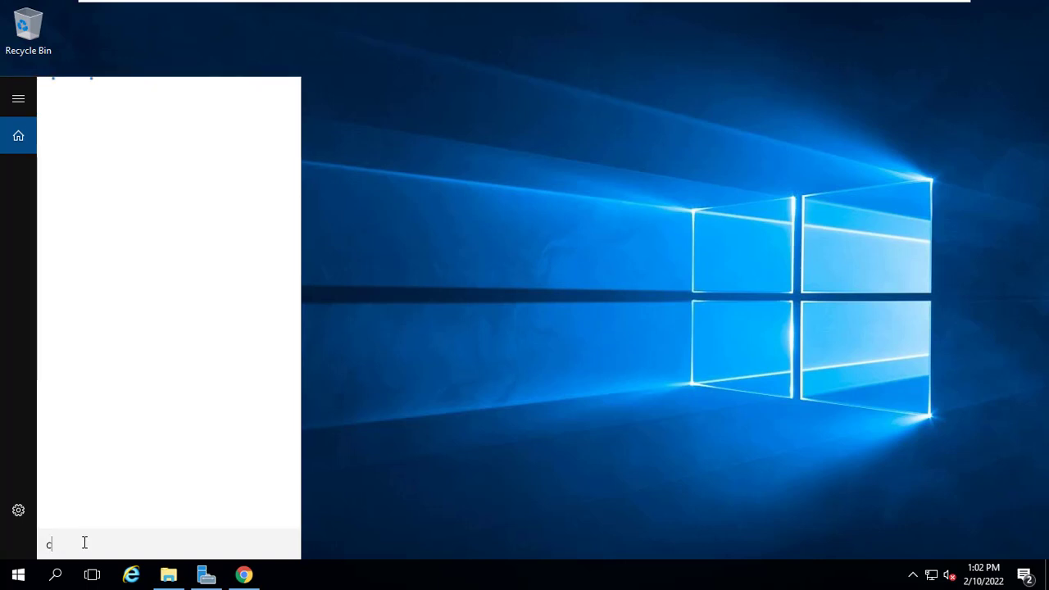
{"action": "type", "text": "md"}
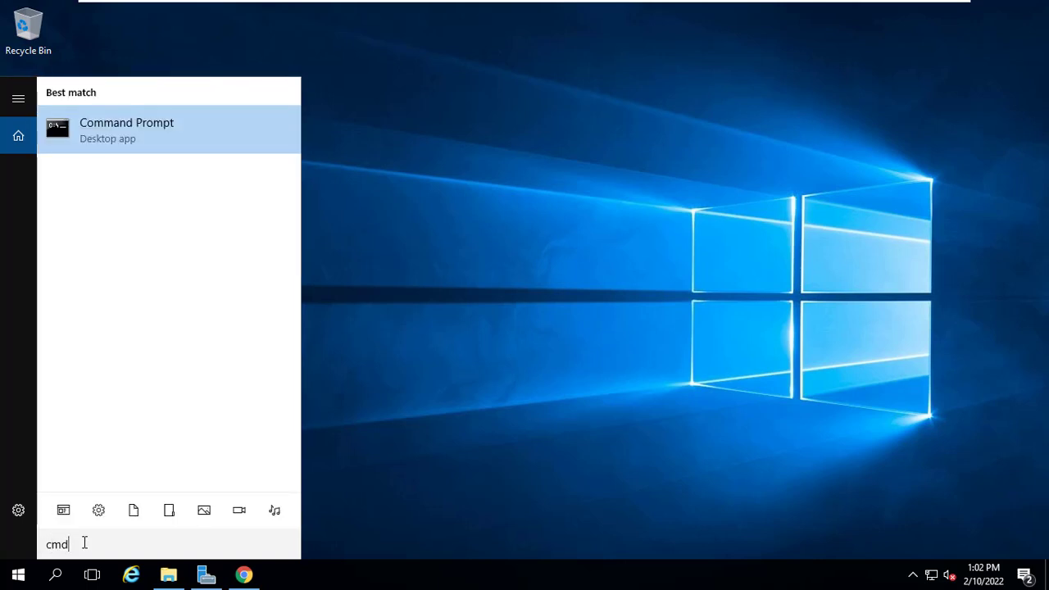
{"action": "key", "text": "Return"}
{"action": "type", "text": "i"}
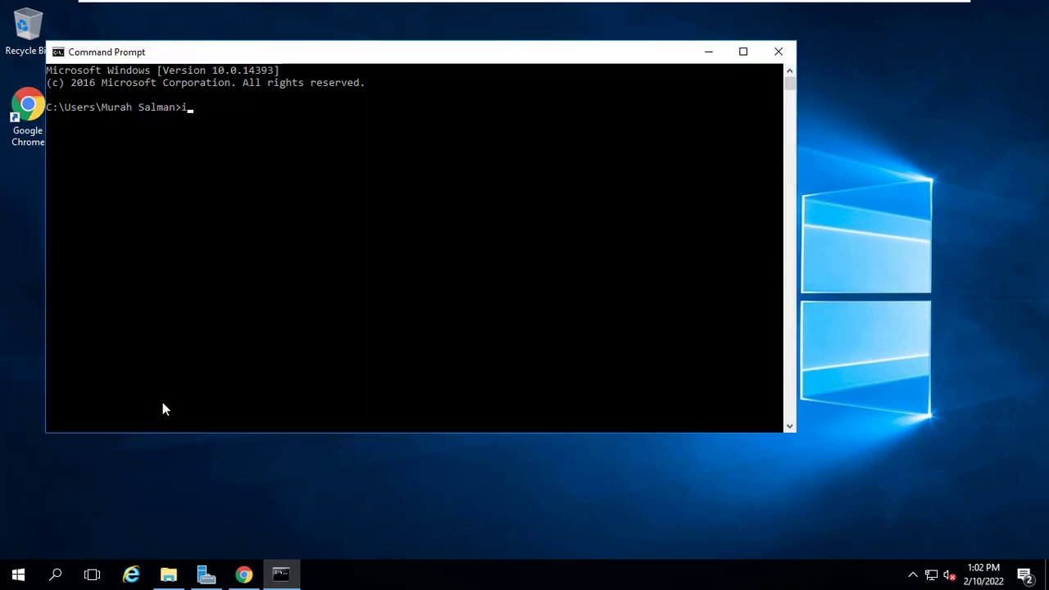
{"action": "type", "text": "pconfig"}
{"action": "key", "text": "Return"}
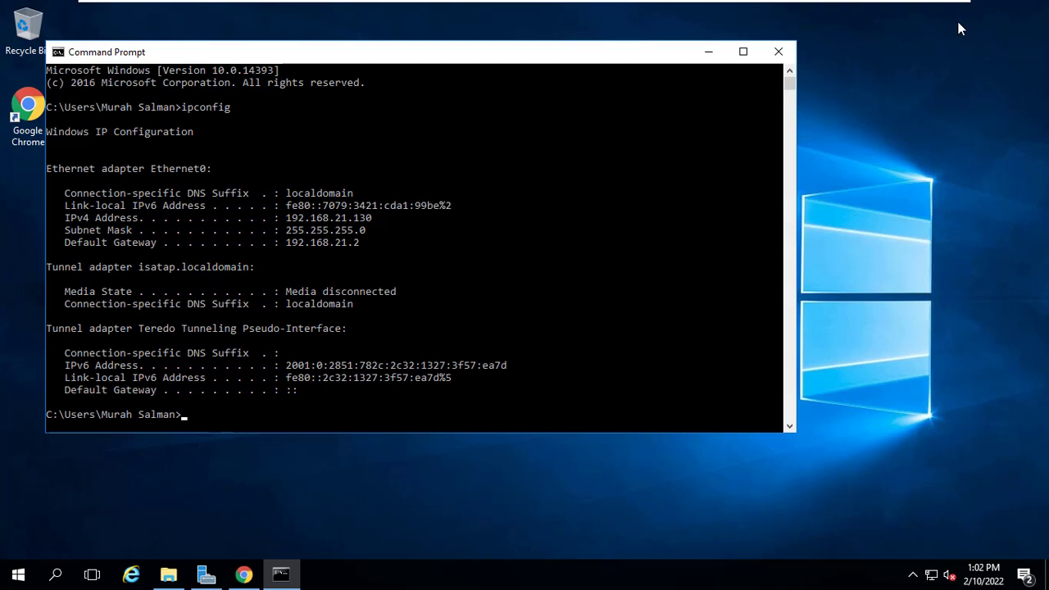
Exit the virtual machine's full-screen mode and open a Command Prompt on the host, placed so the server's IPv4 address stays readable
{"action": "mouse_move", "coordinate": [911, 4]}
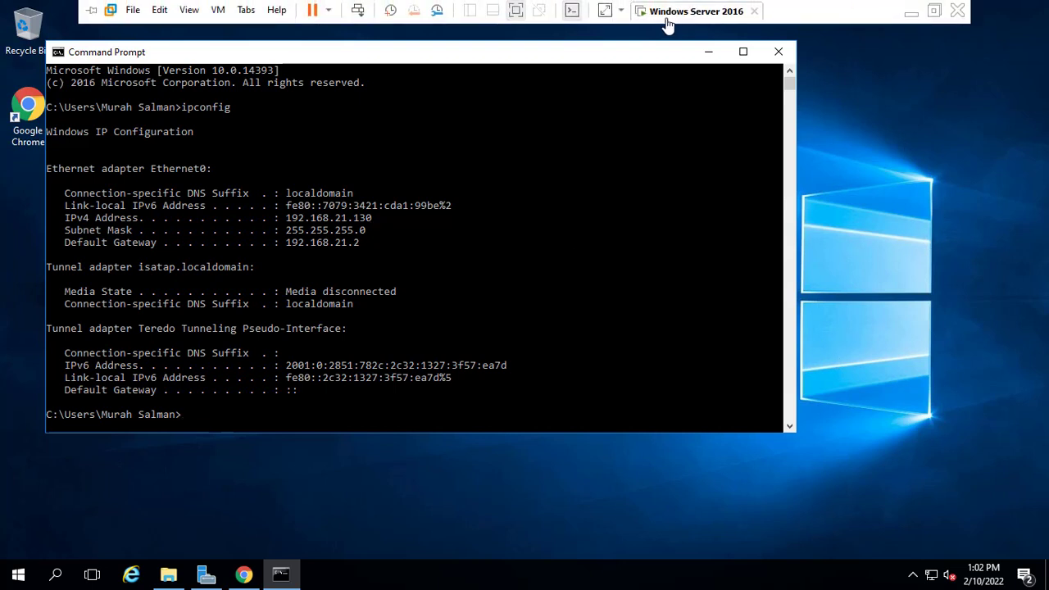
{"action": "left_click", "coordinate": [515, 13]}
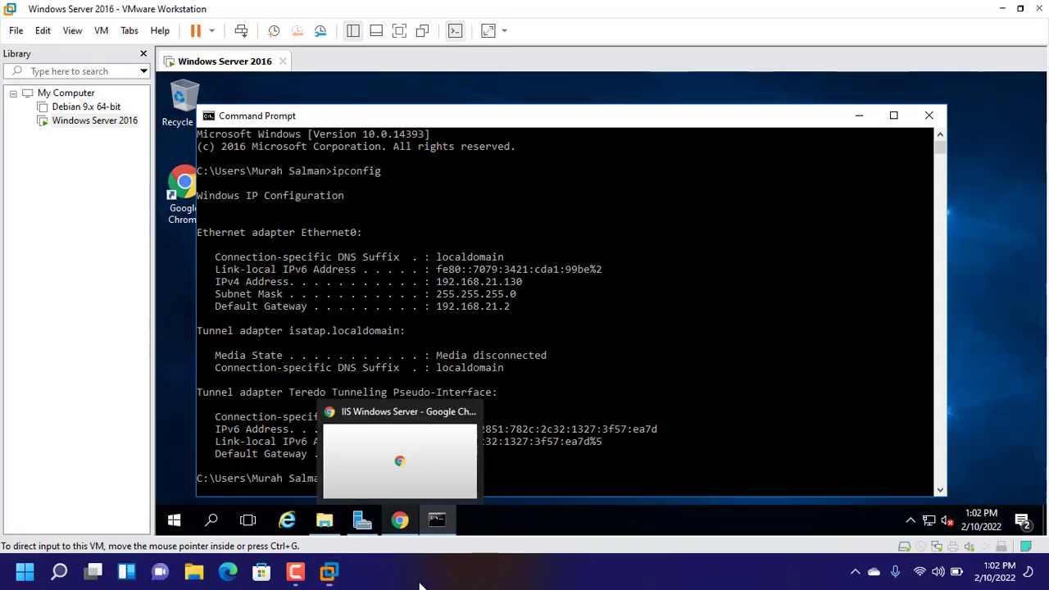
{"action": "left_click", "coordinate": [25, 574]}
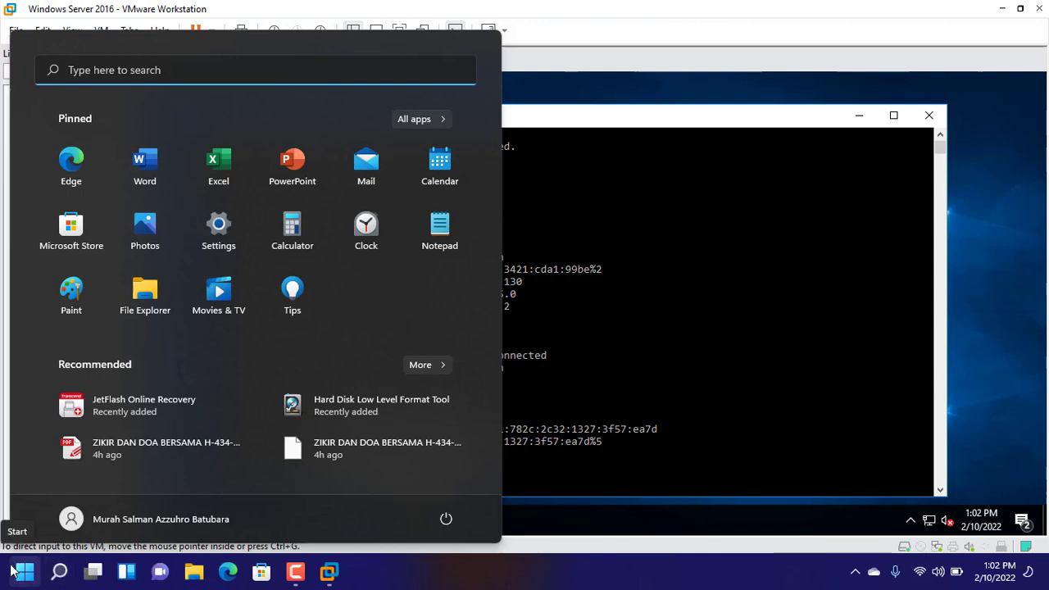
{"action": "type", "text": "cmd"}
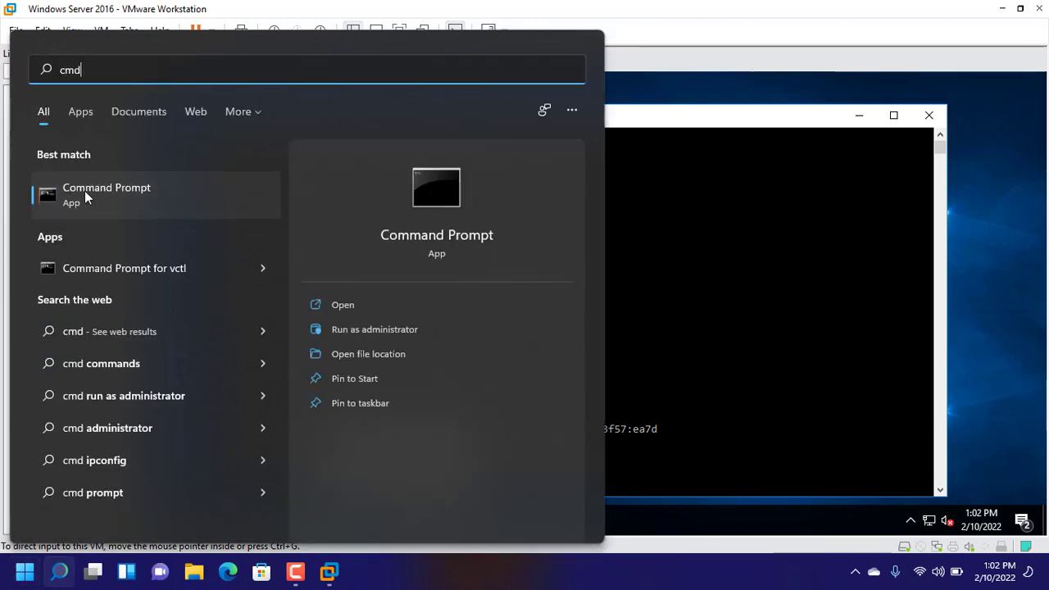
{"action": "left_click", "coordinate": [85, 190]}
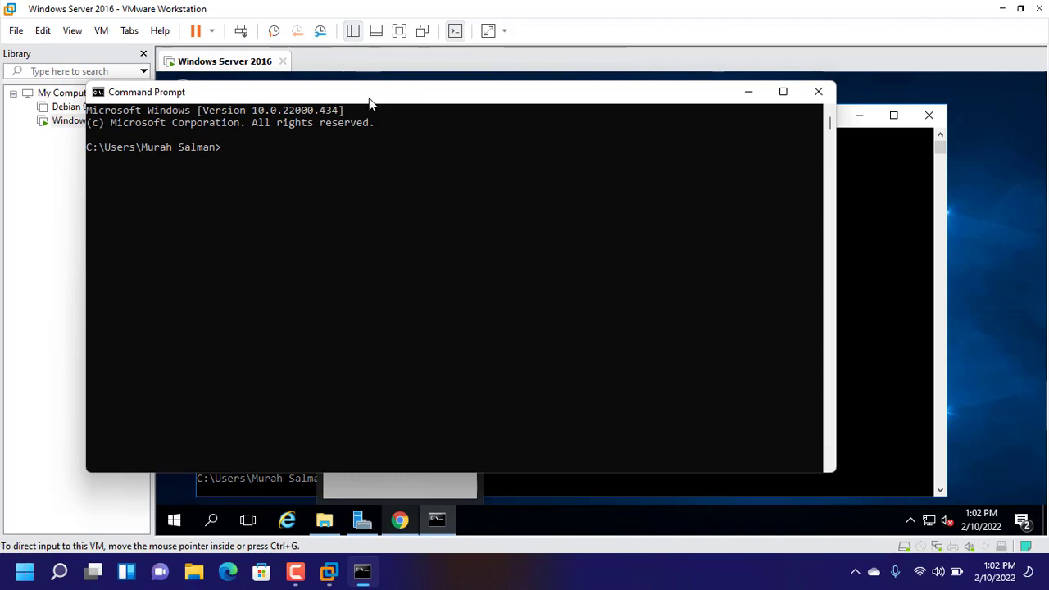
{"action": "left_click_drag", "start_coordinate": [369, 102], "coordinate": [832, 114]}
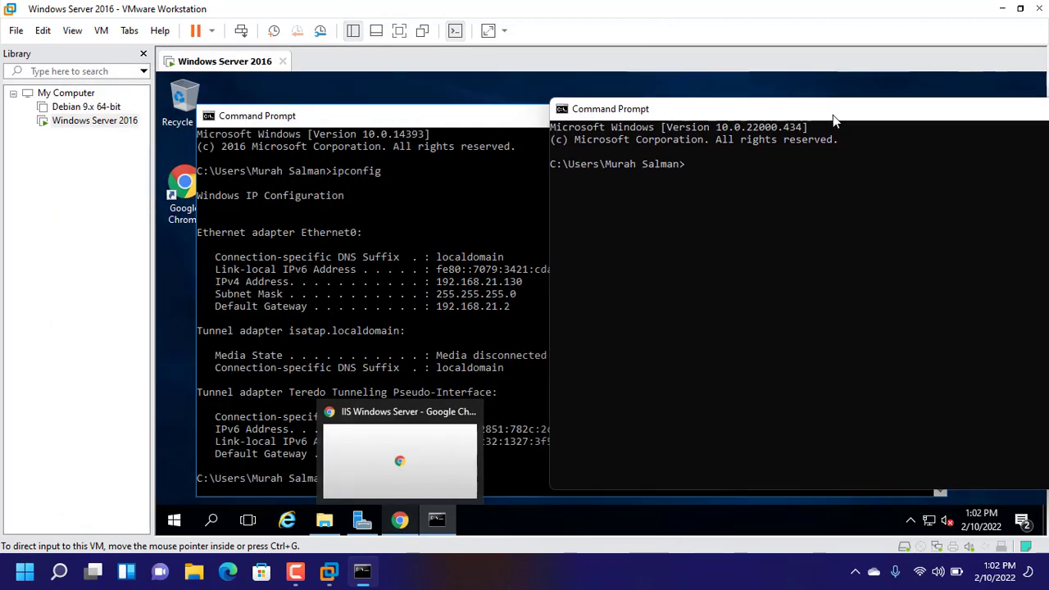
Ping the server at 192.168.21.130 from the host's Command Prompt
{"action": "type", "text": "ping 192.1"}
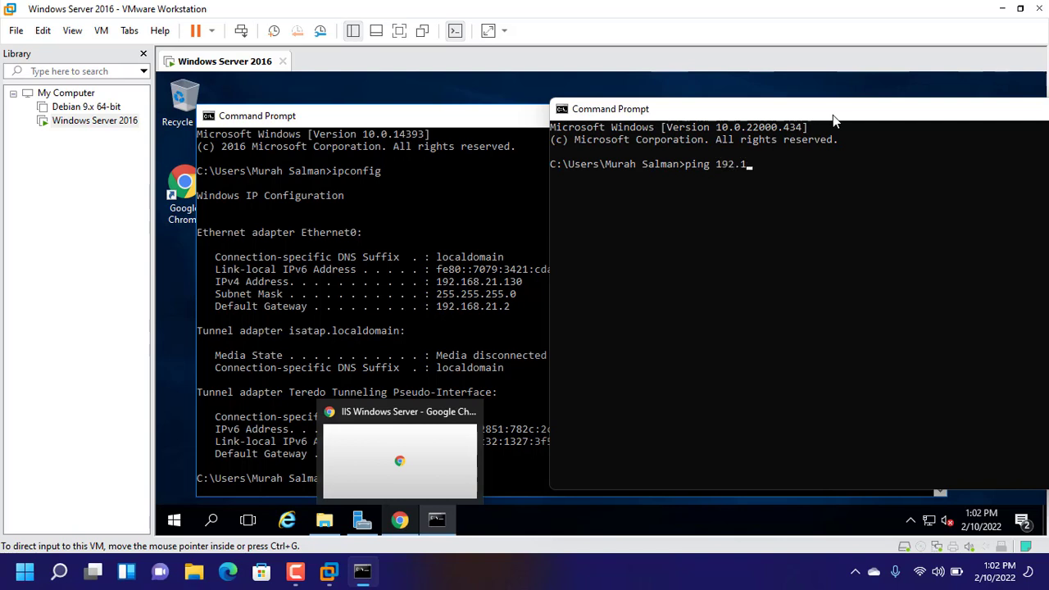
{"action": "type", "text": "68.21.130"}
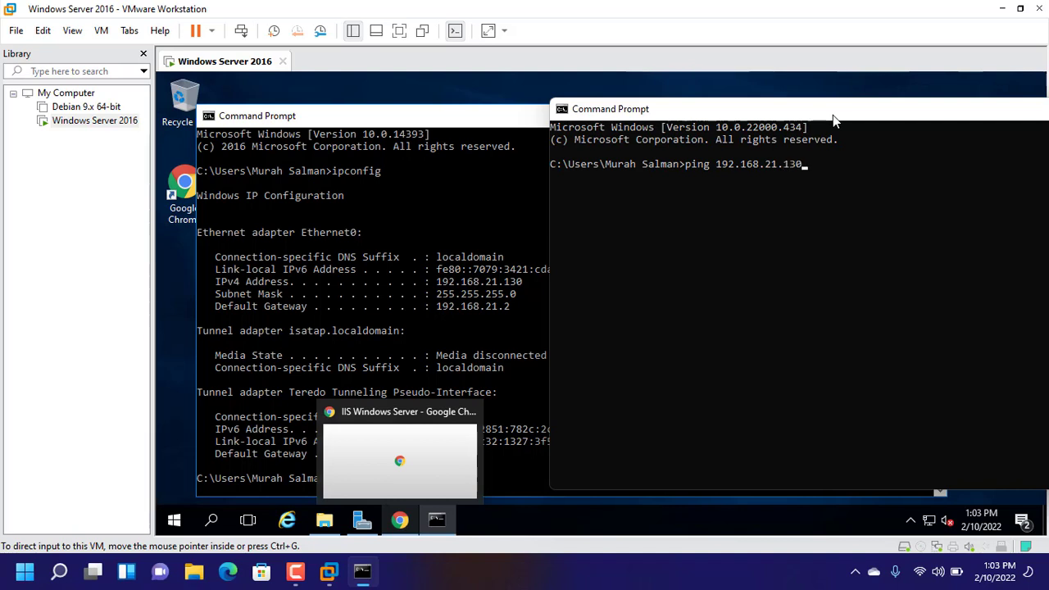
{"action": "key", "text": "Return"}
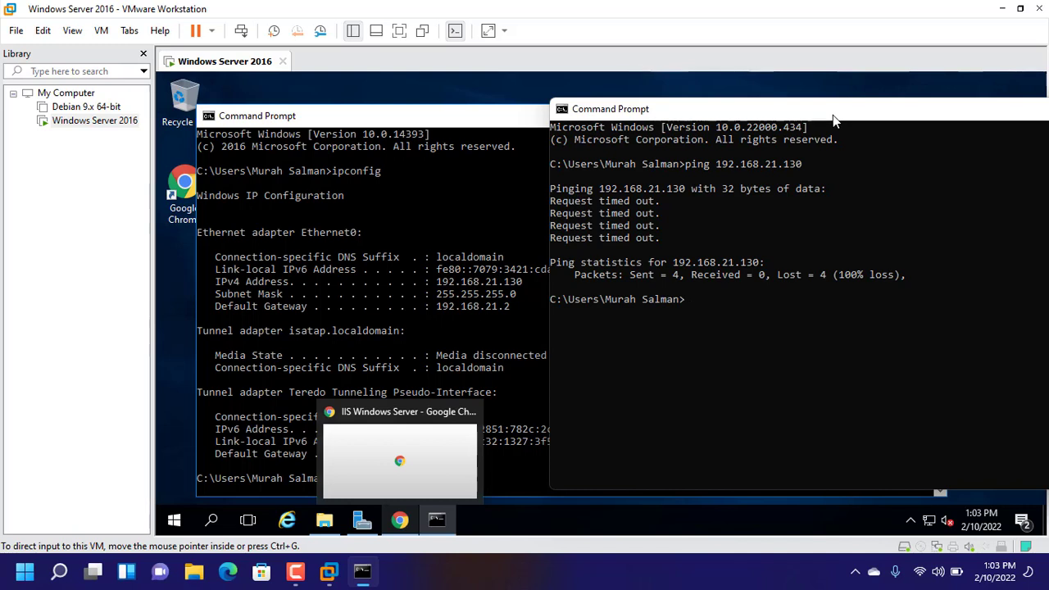
Return to the virtual machine, minimize its Command Prompt, and open Windows Firewall from Server Manager's Local Server properties
{"action": "left_click", "coordinate": [739, 80]}
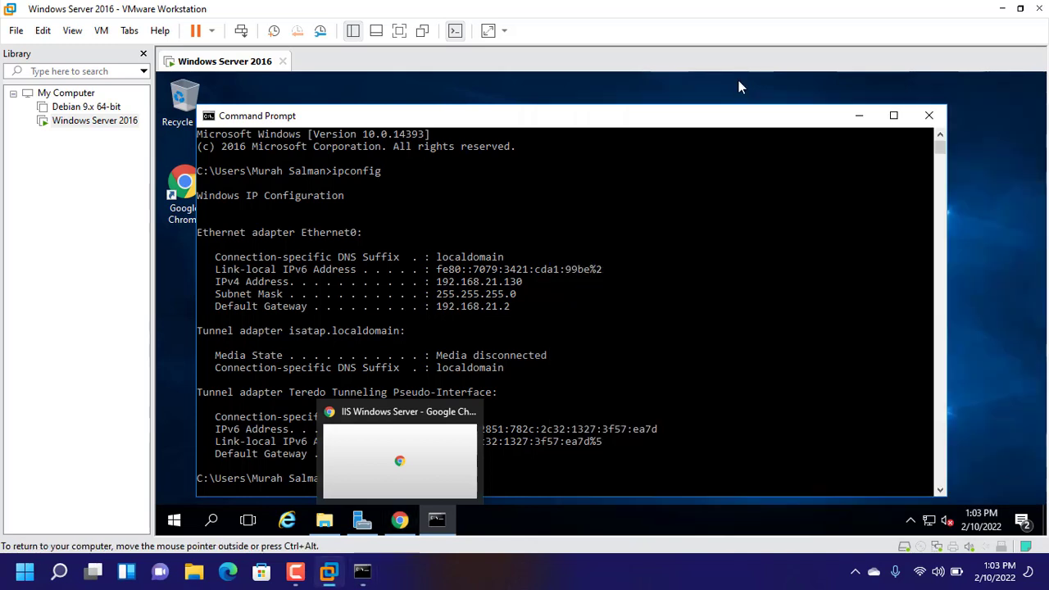
{"action": "left_click", "coordinate": [859, 116]}
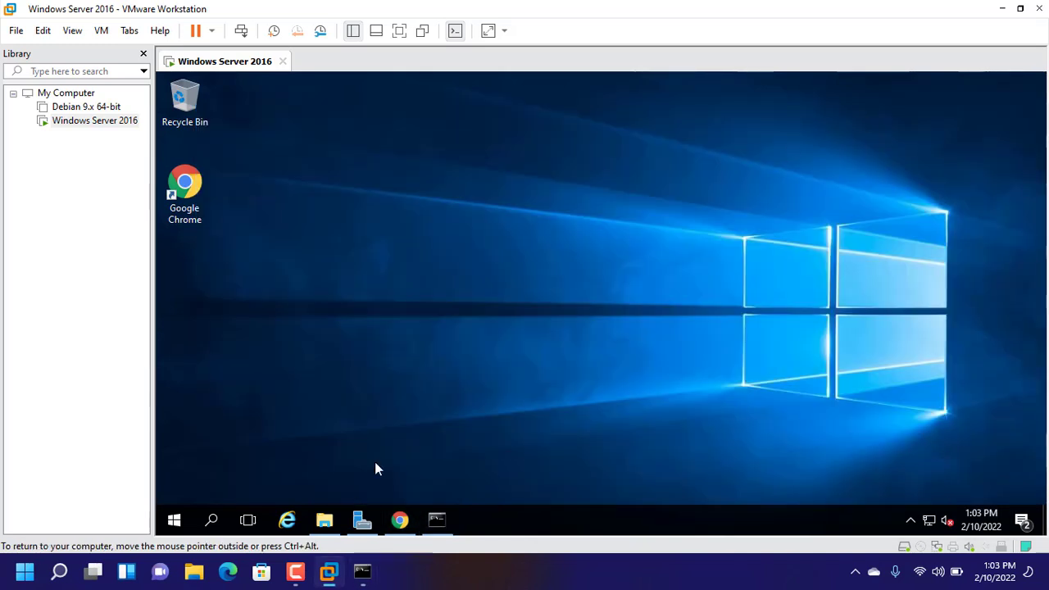
{"action": "left_click", "coordinate": [358, 523]}
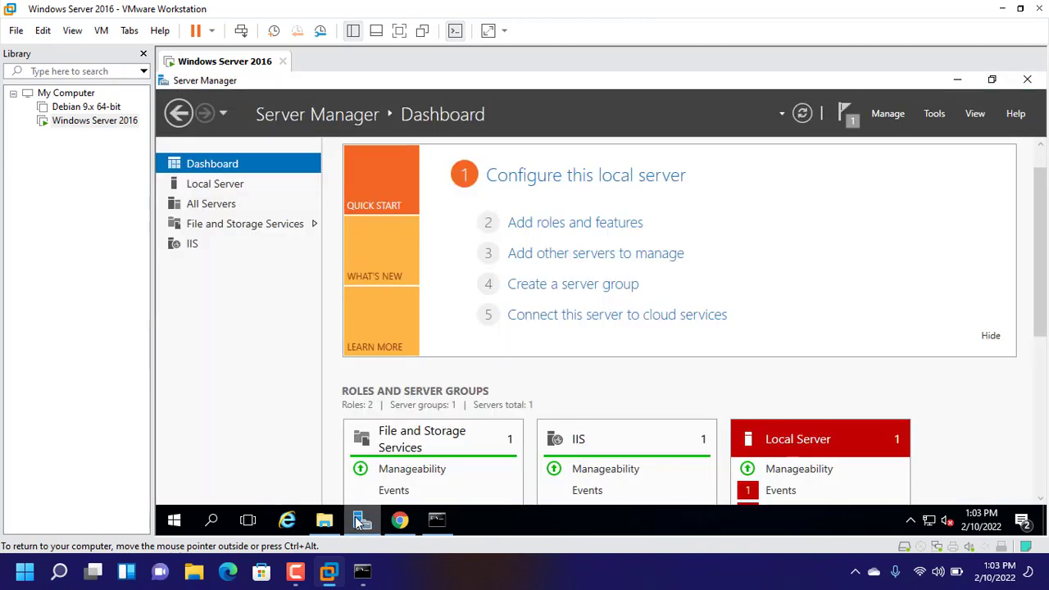
{"action": "left_click", "coordinate": [197, 187]}
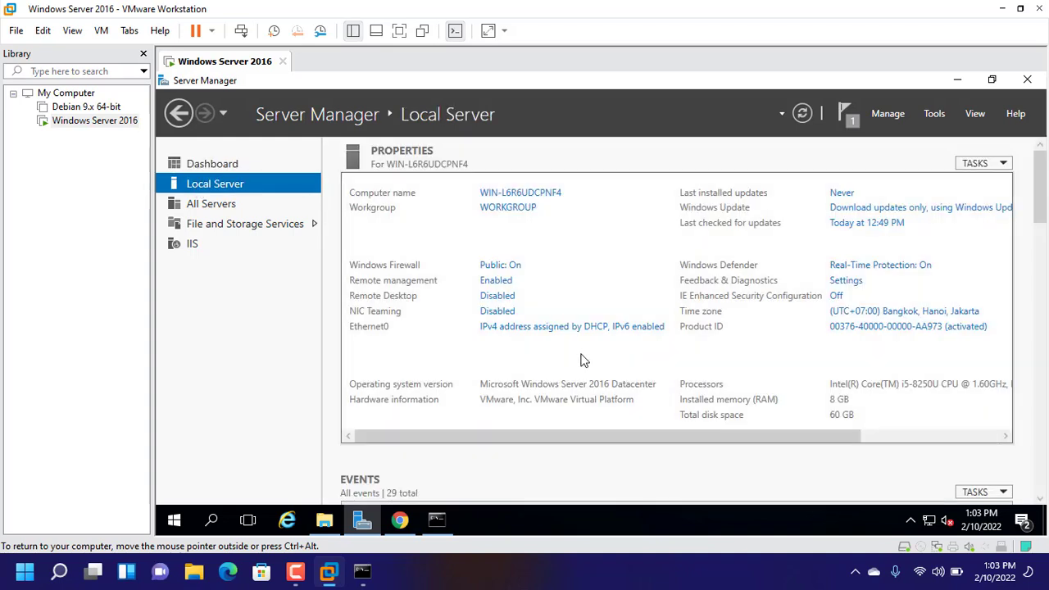
{"action": "left_click", "coordinate": [509, 267]}
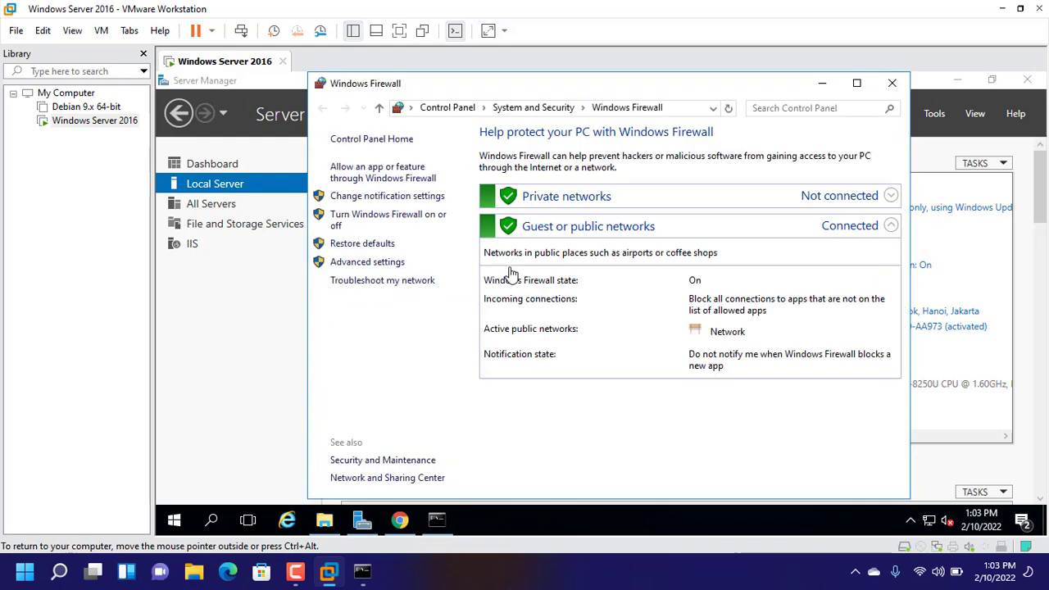
Turn off Windows Firewall for both private and public networks, apply the change, and close the firewall window
{"action": "left_click", "coordinate": [373, 223]}
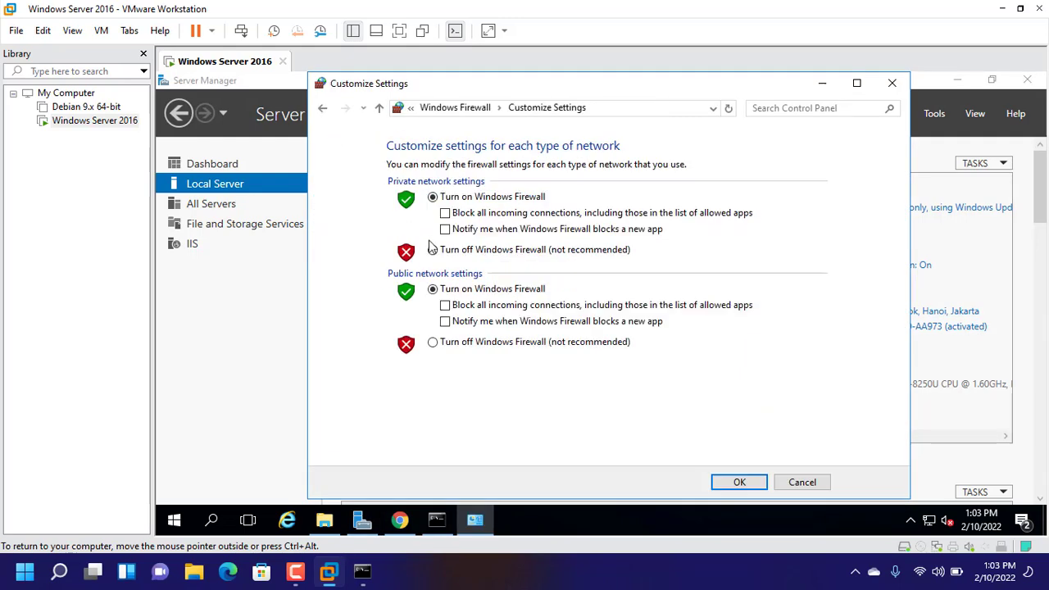
{"action": "left_click", "coordinate": [436, 251]}
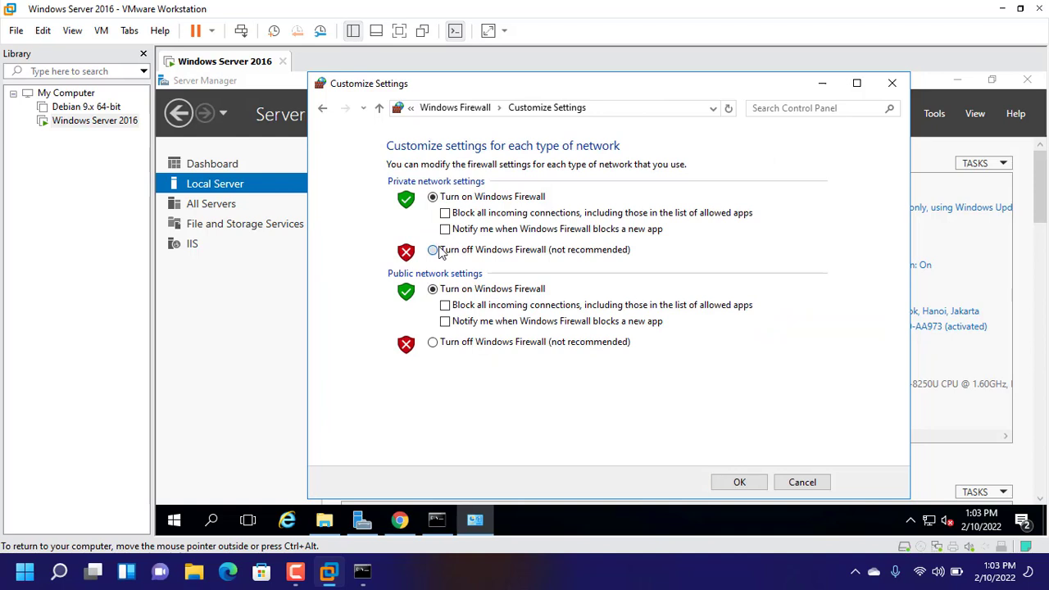
{"action": "left_click", "coordinate": [451, 344]}
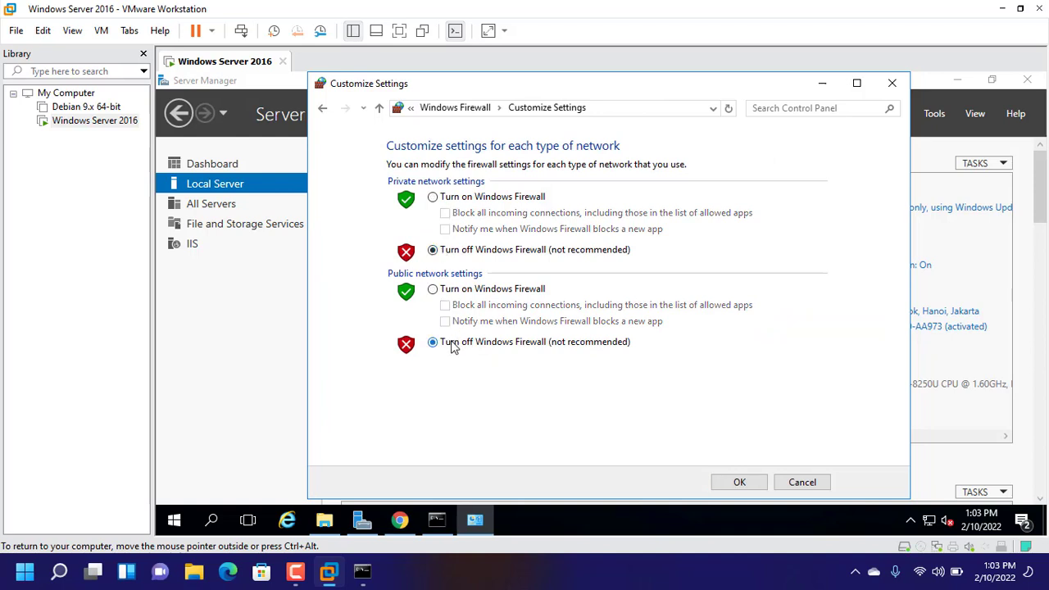
{"action": "left_click", "coordinate": [738, 484]}
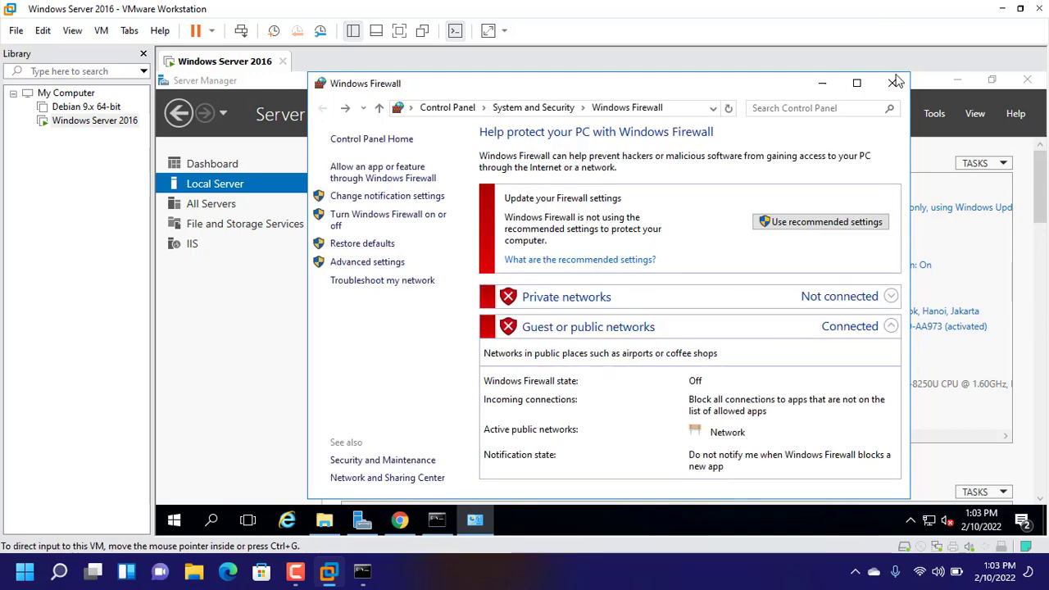
{"action": "left_click", "coordinate": [895, 86]}
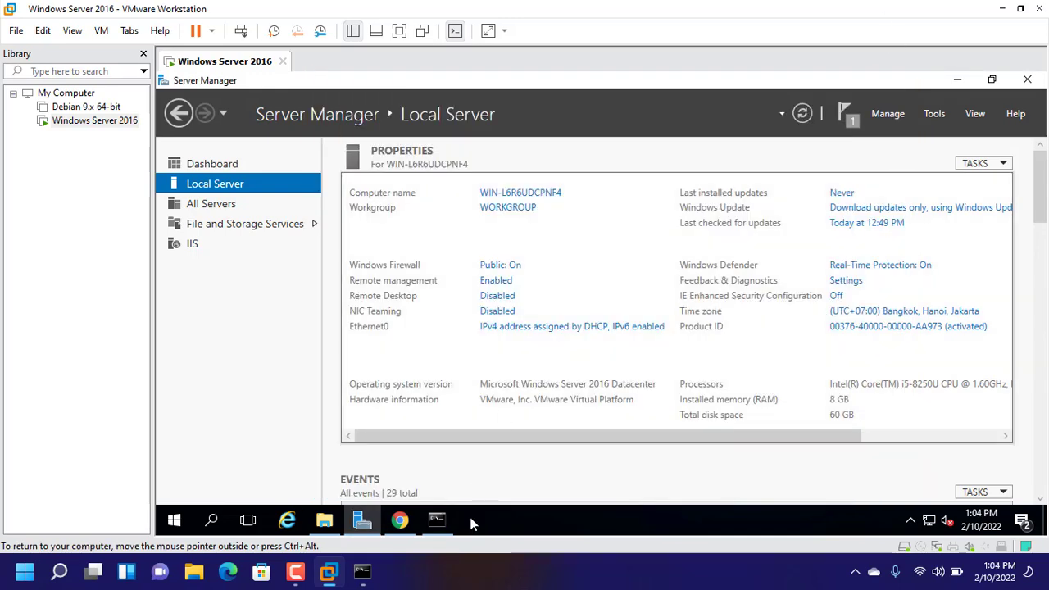
Switch to the host's Command Prompt and repeat the ping to 192.168.21.130 with the server's firewall off
{"action": "left_click", "coordinate": [361, 573]}
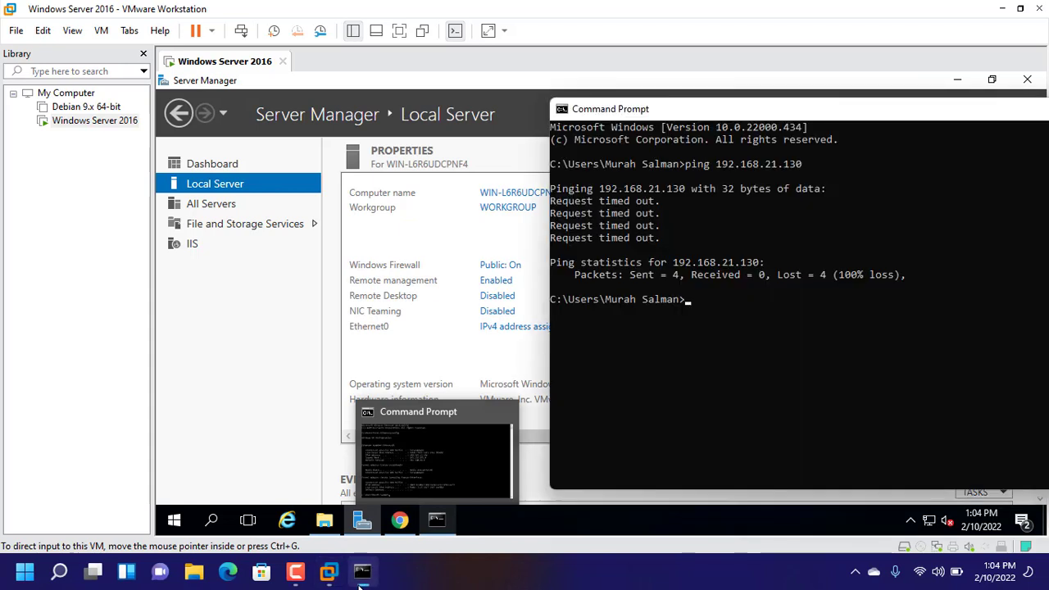
{"action": "left_click", "coordinate": [787, 349]}
{"action": "key", "text": "Up"}
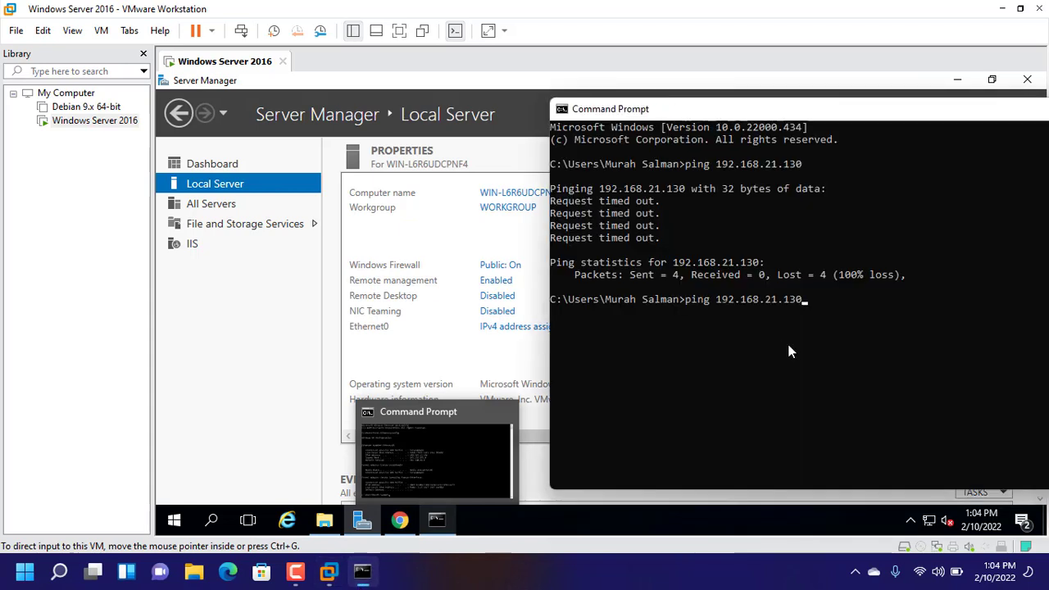
{"action": "key", "text": "Return"}
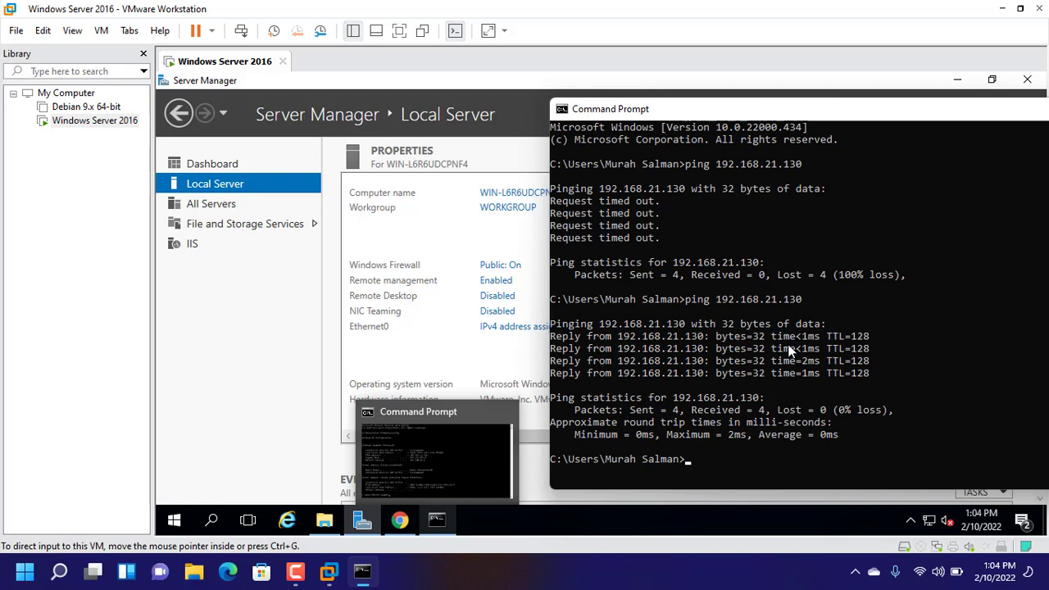
Minimize the virtual machine window and open Google Chrome from the host's desktop
{"action": "left_click", "coordinate": [571, 585]}
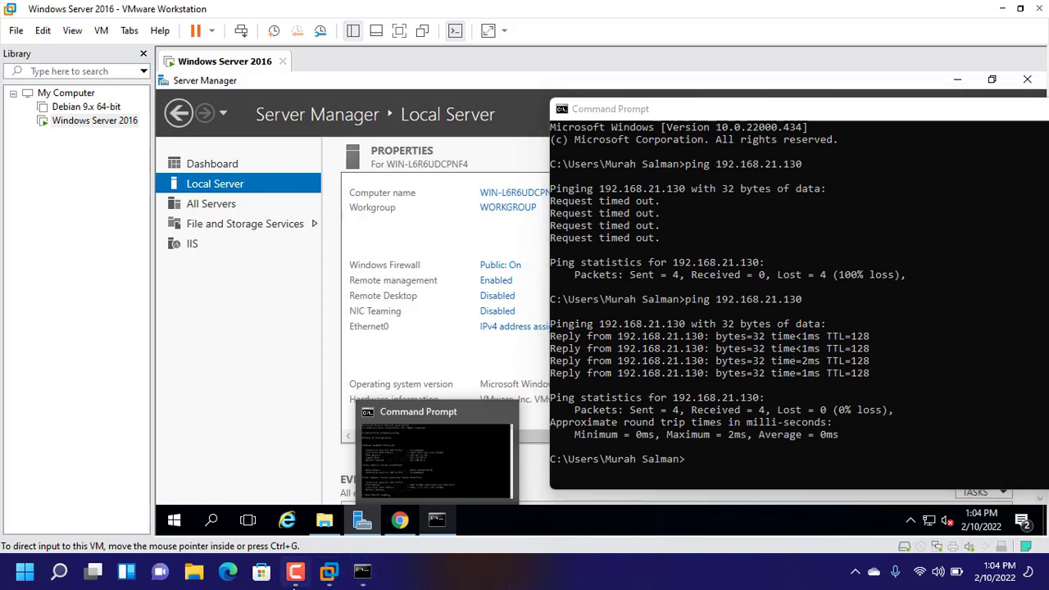
{"action": "left_click", "coordinate": [295, 581]}
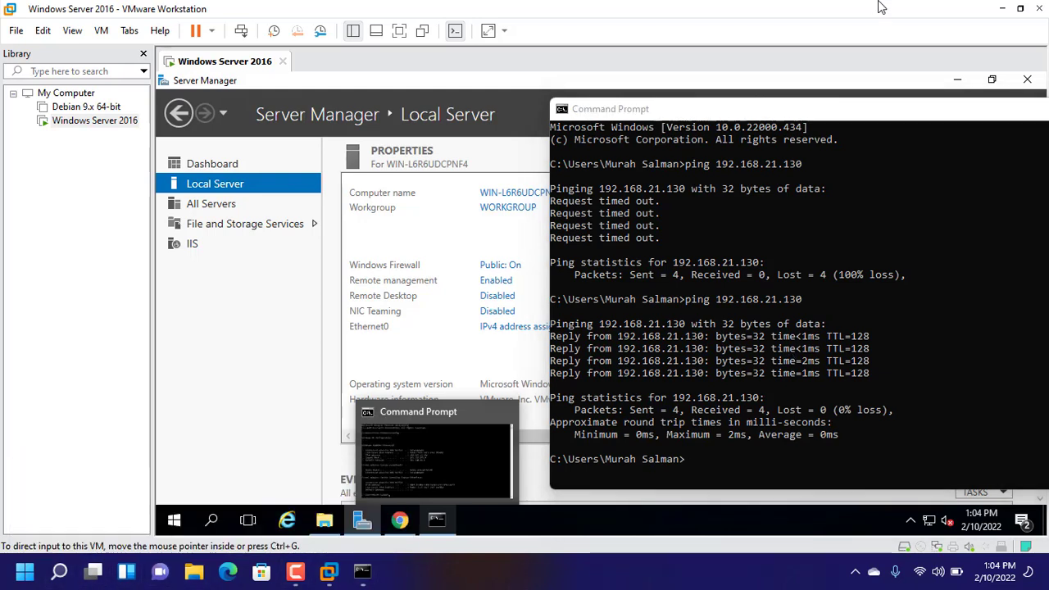
{"action": "left_click", "coordinate": [1002, 9]}
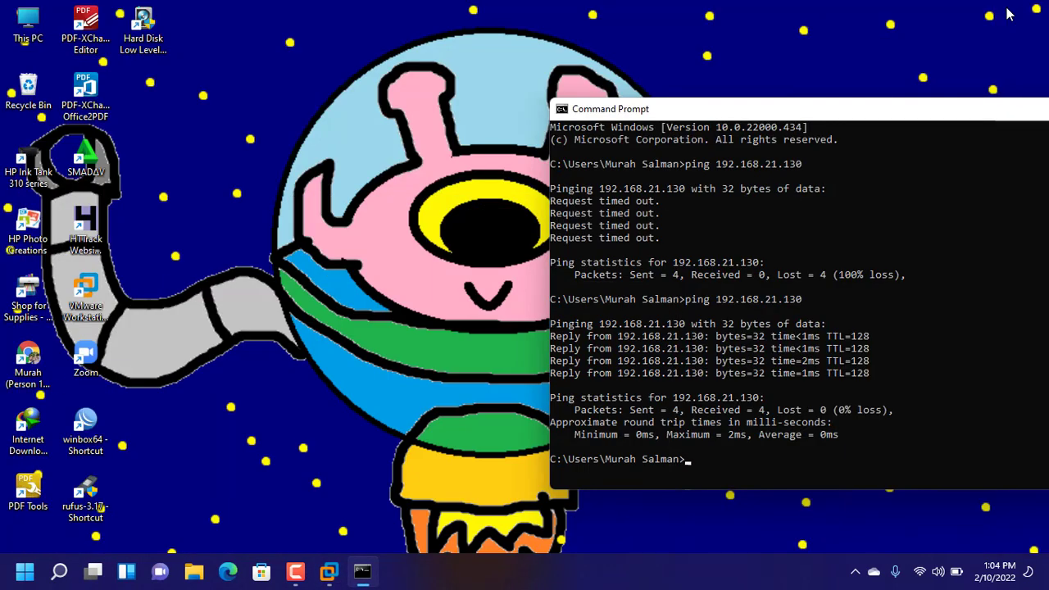
{"action": "left_click", "coordinate": [821, 110]}
{"action": "left_click_drag", "start_coordinate": [769, 97], "coordinate": [778, 84]}
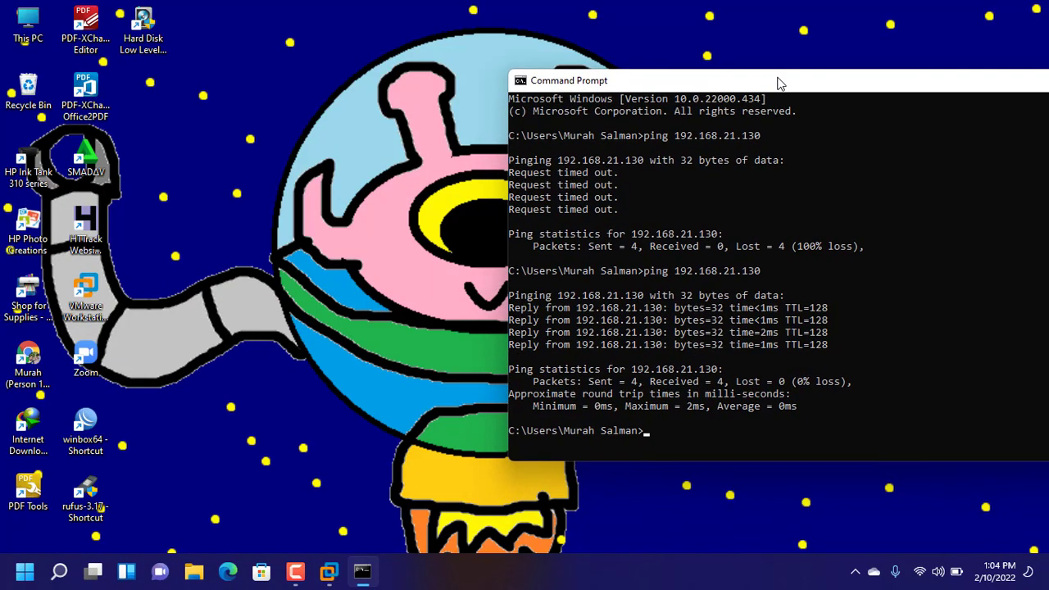
{"action": "left_click", "coordinate": [33, 359]}
{"action": "double_click", "coordinate": [33, 359]}
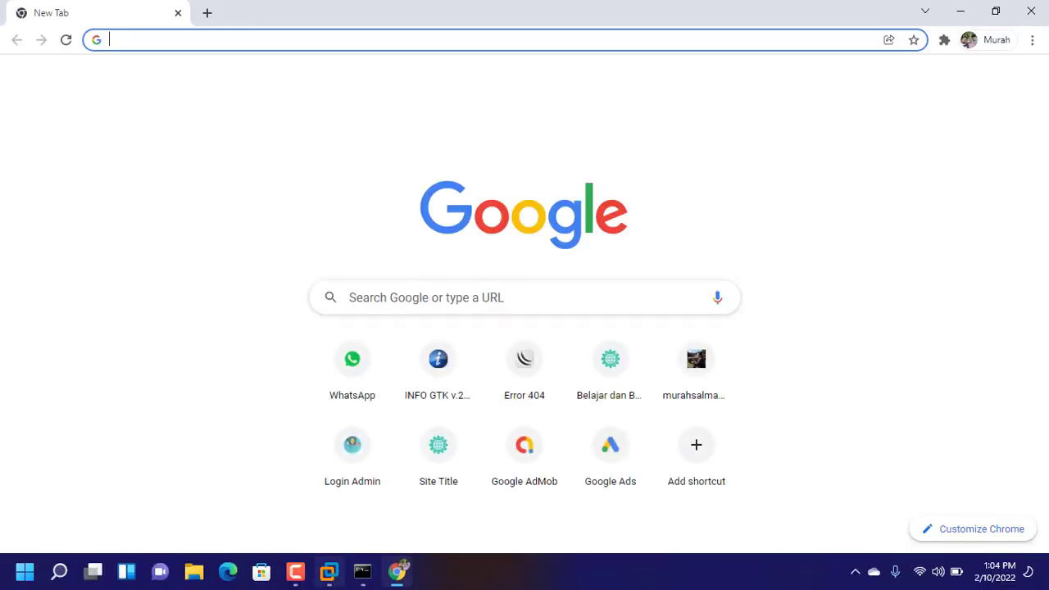
Load the server's site at 192.168.21.130 in the host's Chrome, and return to the virtual machine in VMware Workstation
{"action": "left_click", "coordinate": [362, 571]}
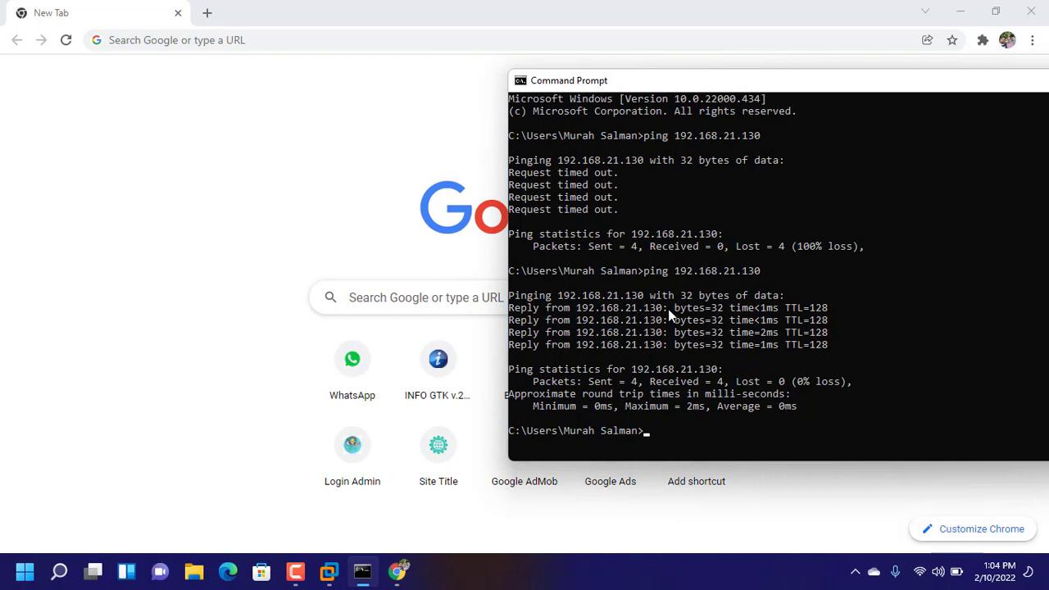
{"action": "left_click", "coordinate": [222, 42]}
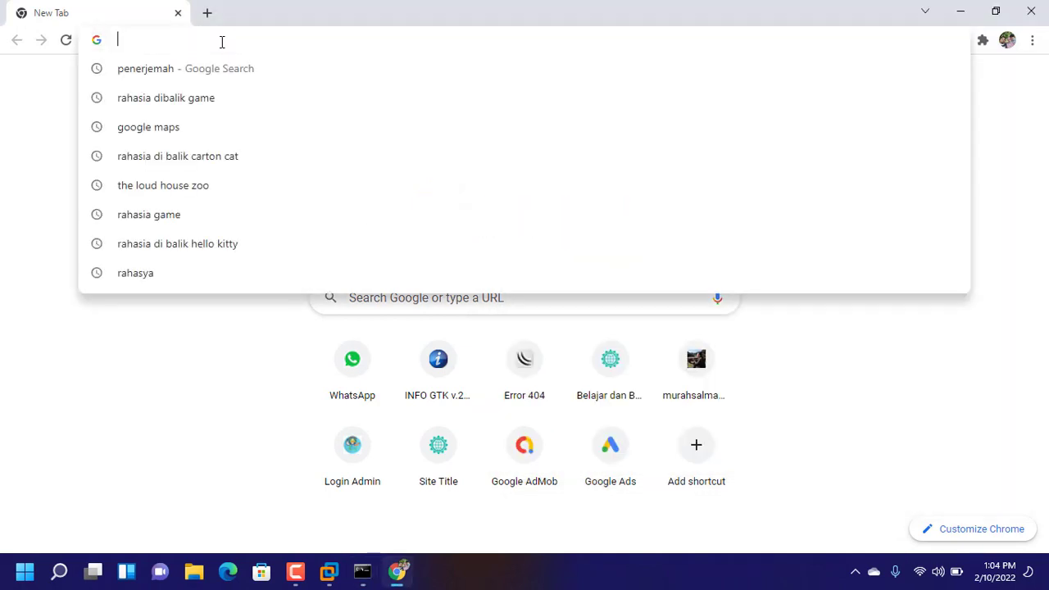
{"action": "type", "text": "192.1"}
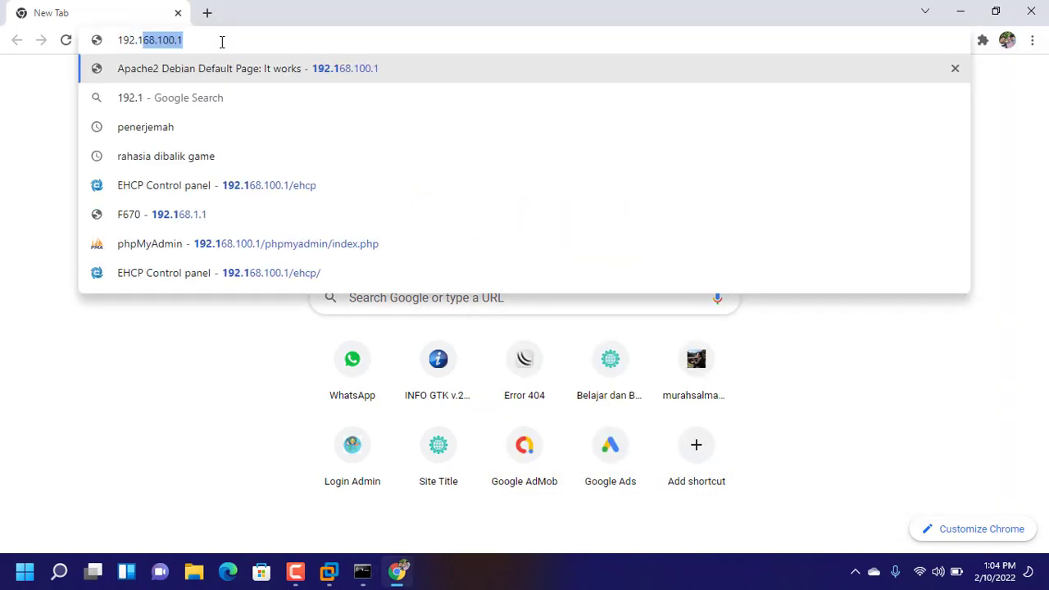
{"action": "type", "text": "68."}
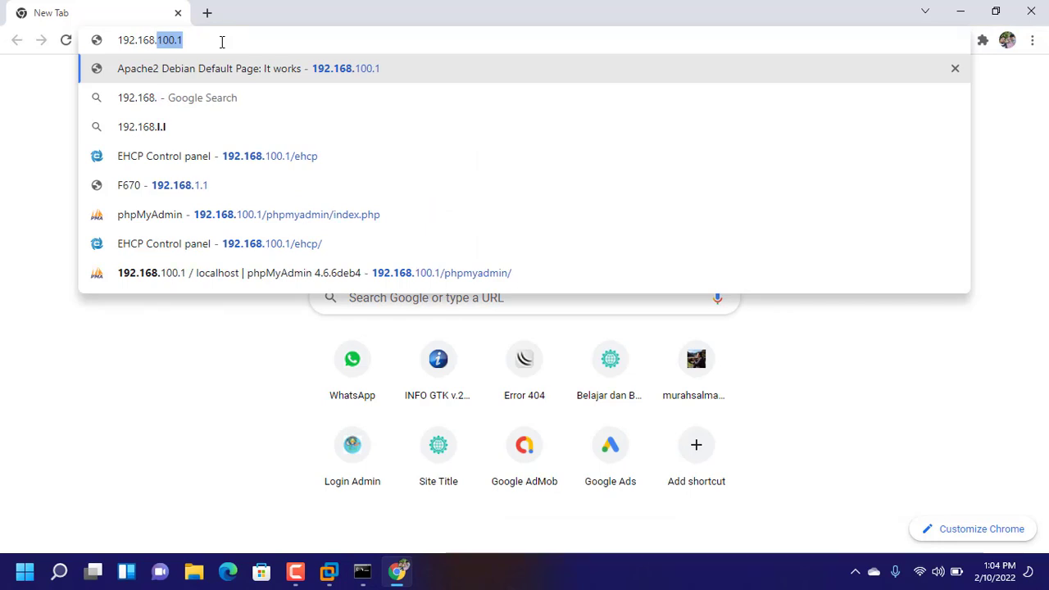
{"action": "type", "text": "21.130"}
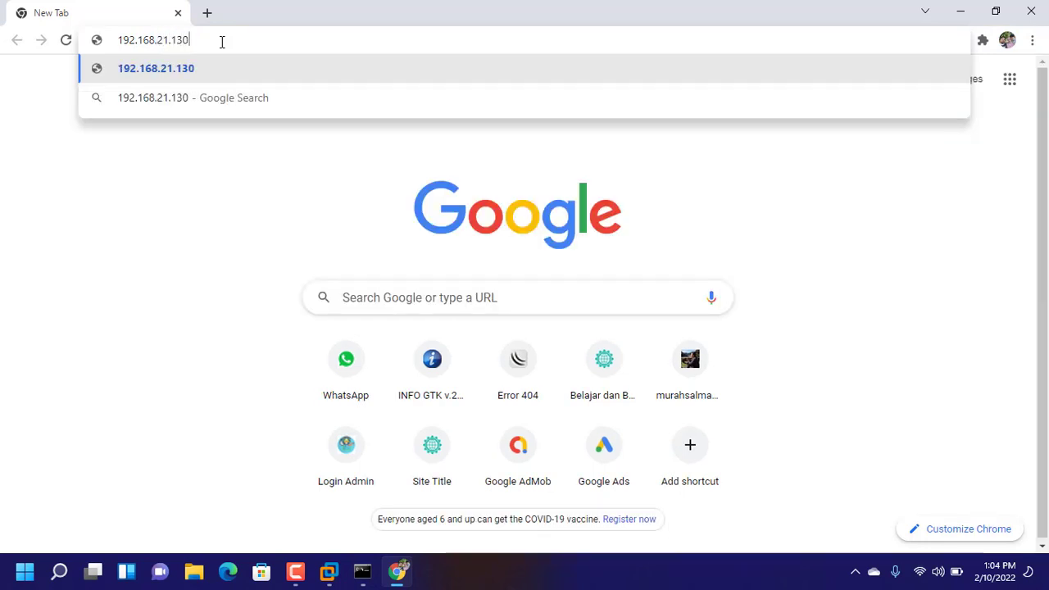
{"action": "key", "text": "Return"}
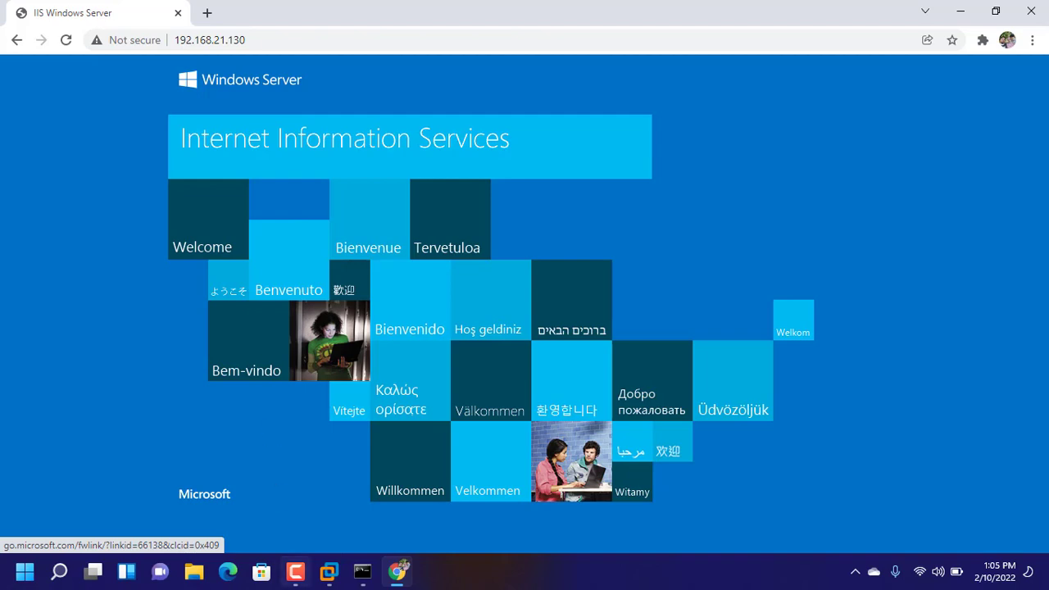
{"action": "left_click", "coordinate": [328, 572]}
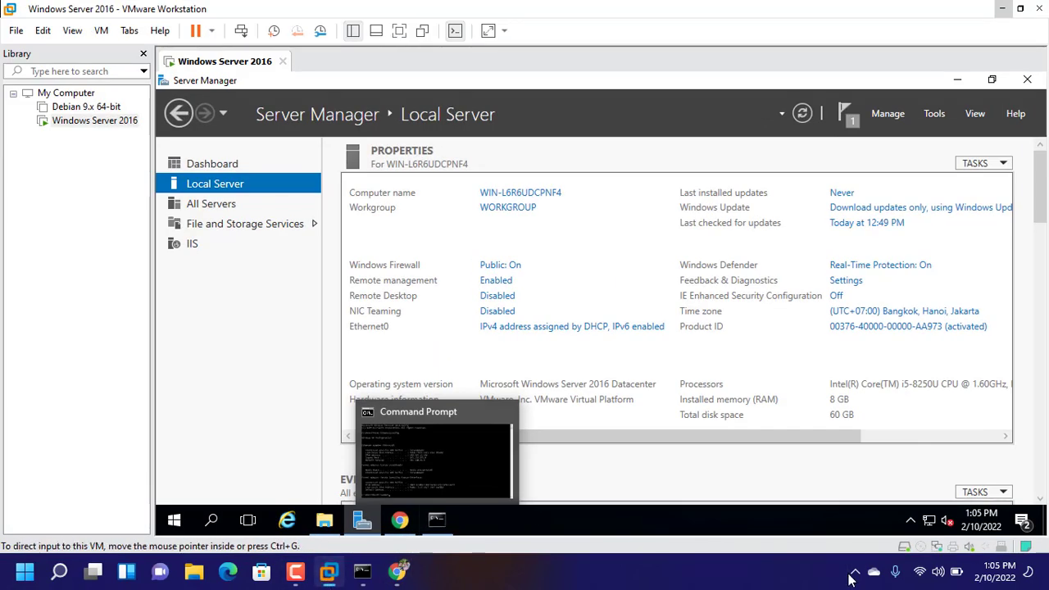